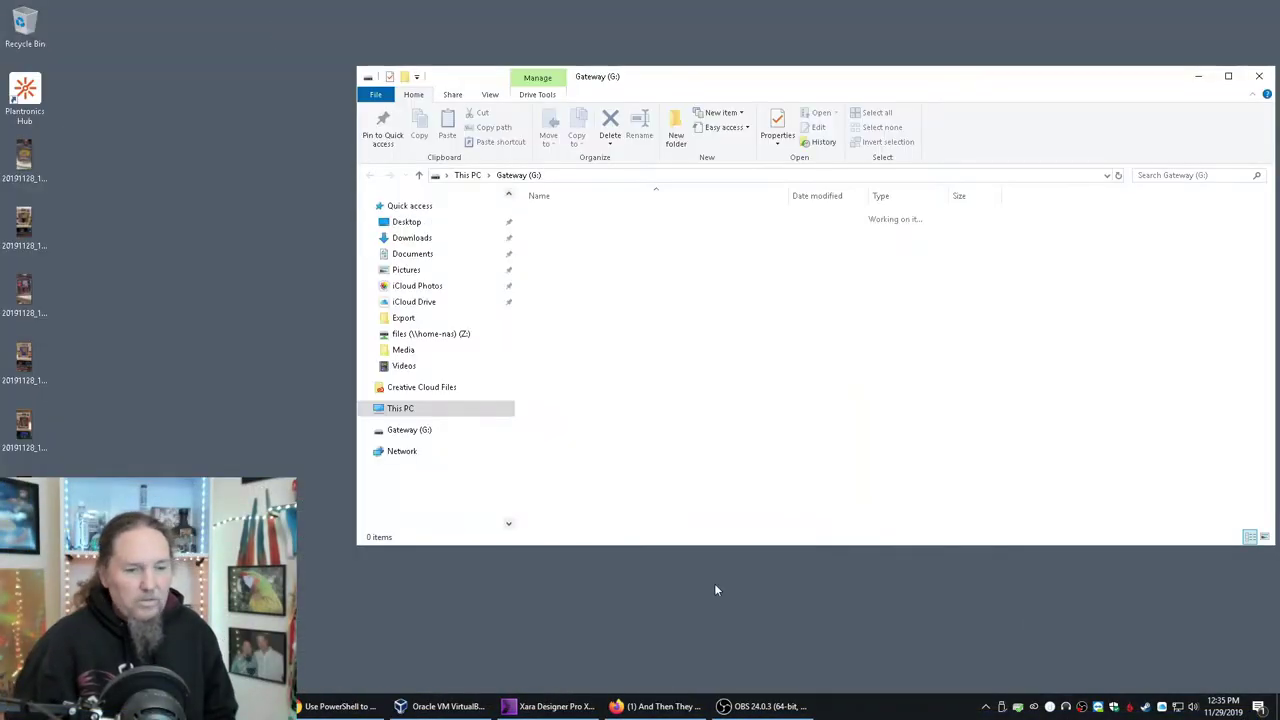
Open the Users folder on the Gateway (G:) drive and select the old user's profile folder below Public
drag(760, 82, 632, 92)
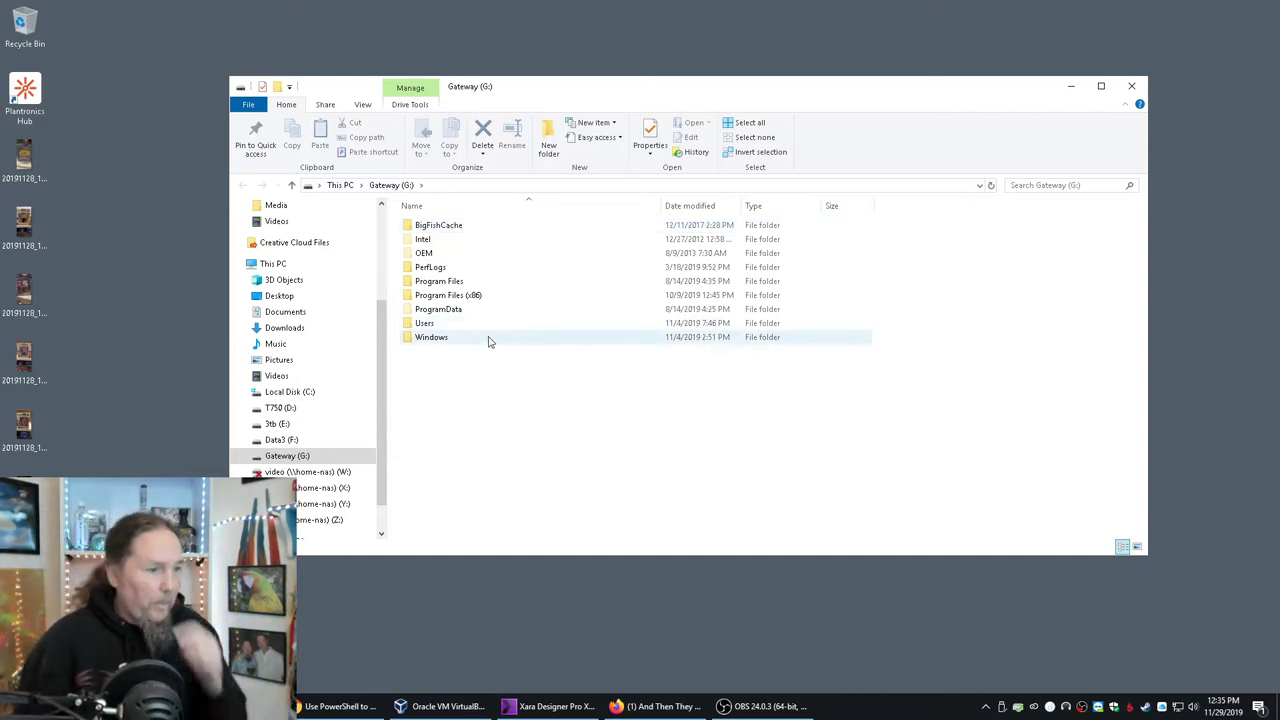
click(428, 324)
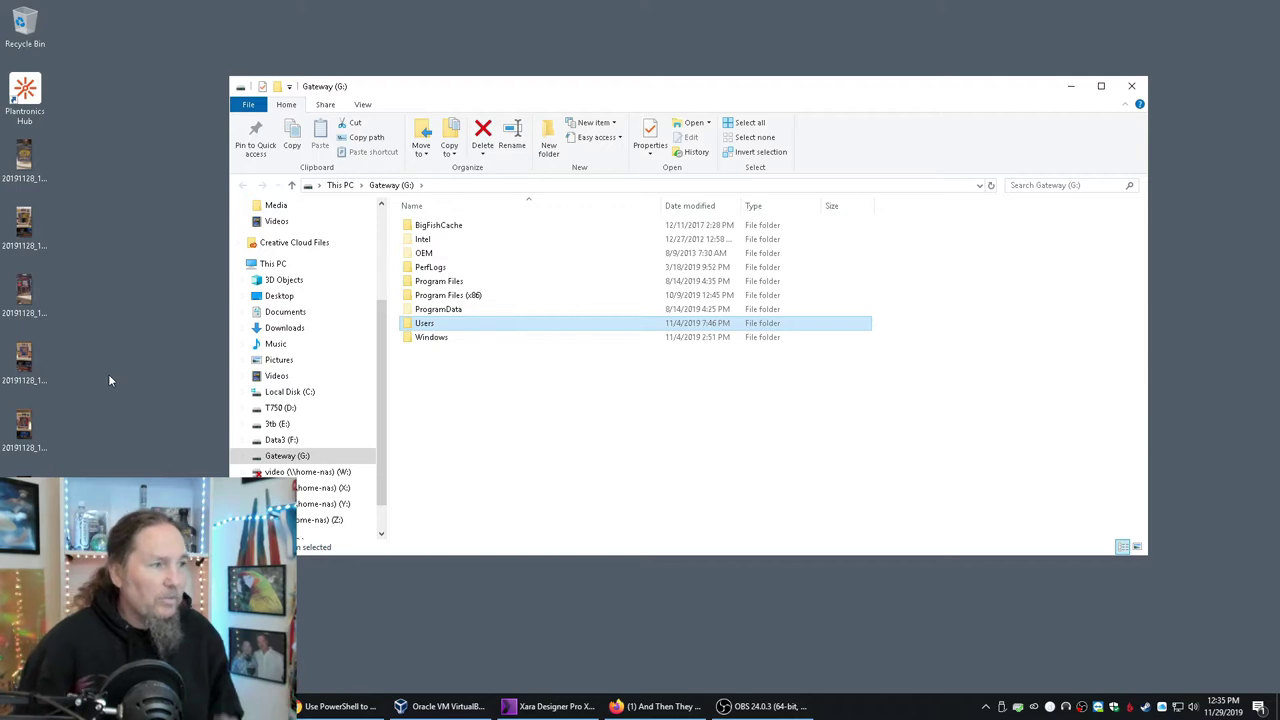
double_click(428, 326)
click(418, 298)
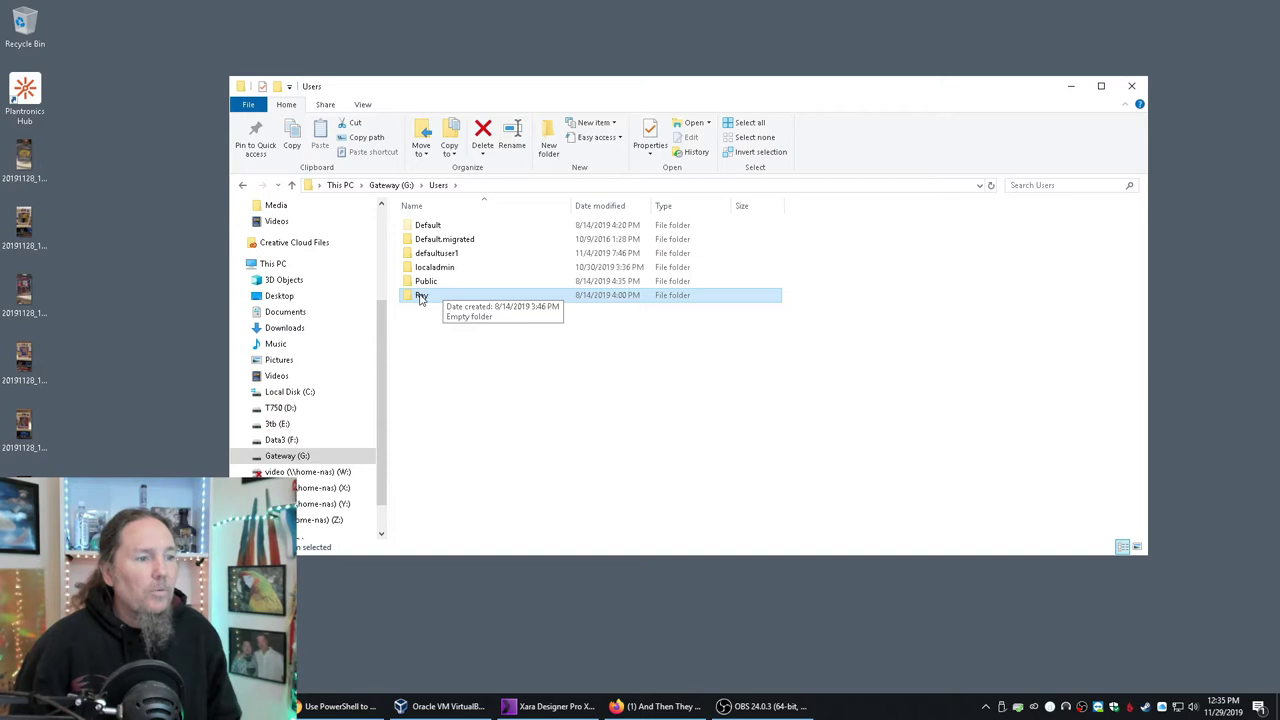
Open the advanced security settings of the selected profile folder
right_click(421, 299)
click(488, 604)
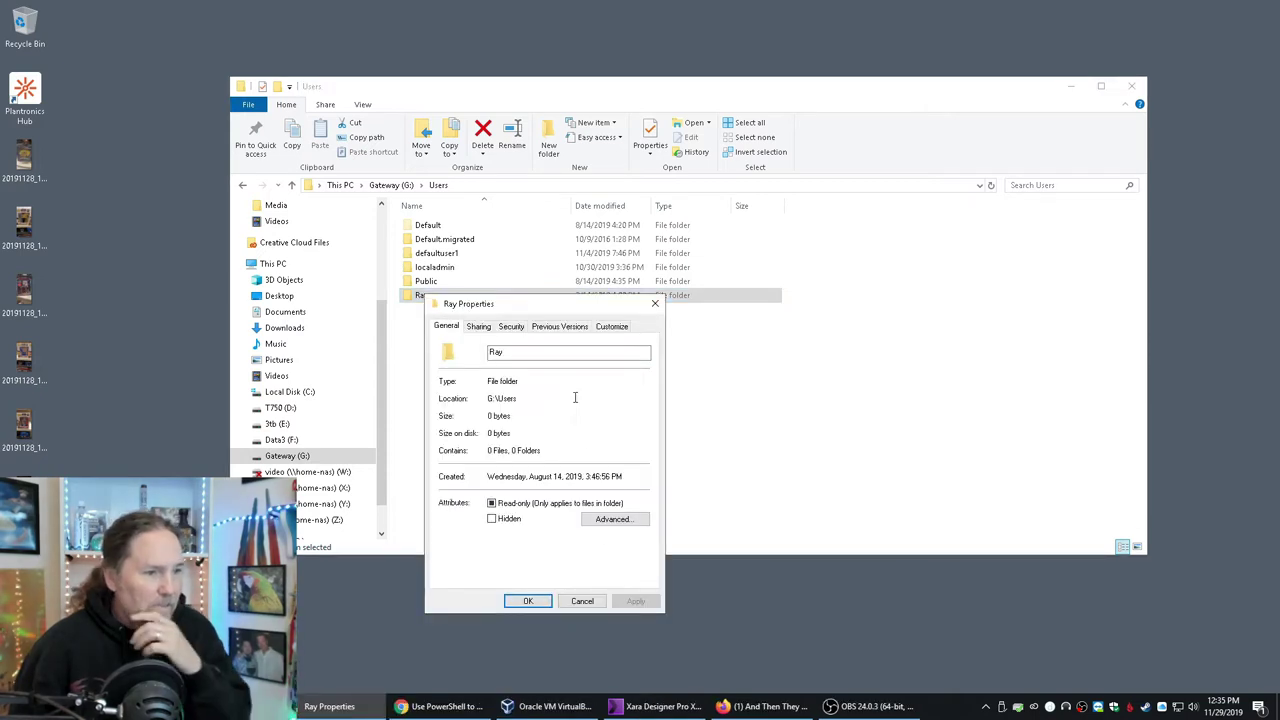
click(510, 327)
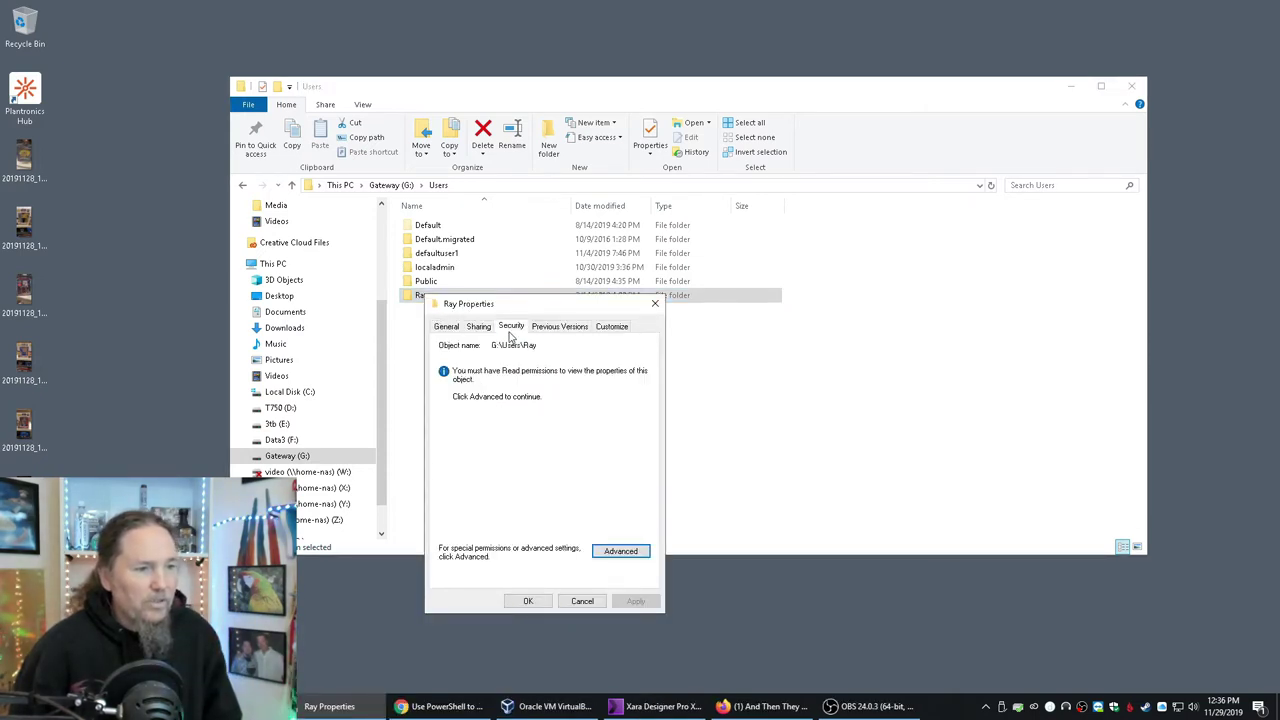
click(613, 556)
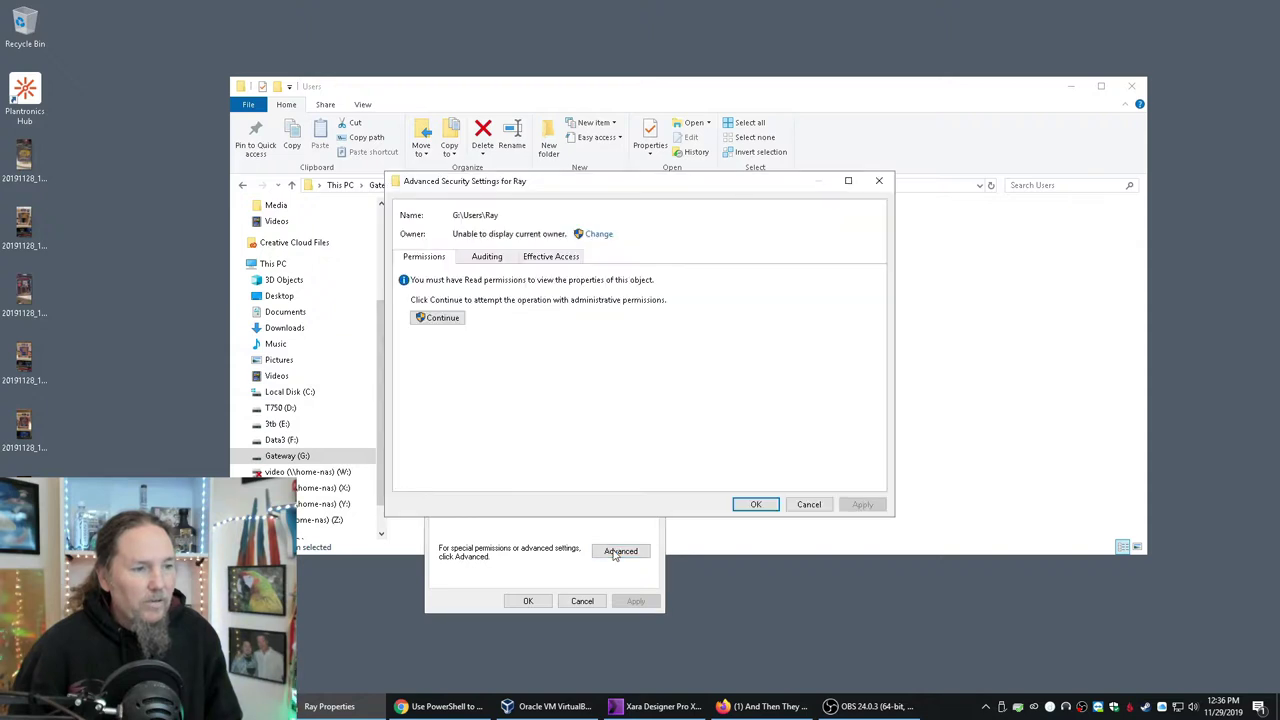
drag(422, 240, 560, 236)
click(599, 234)
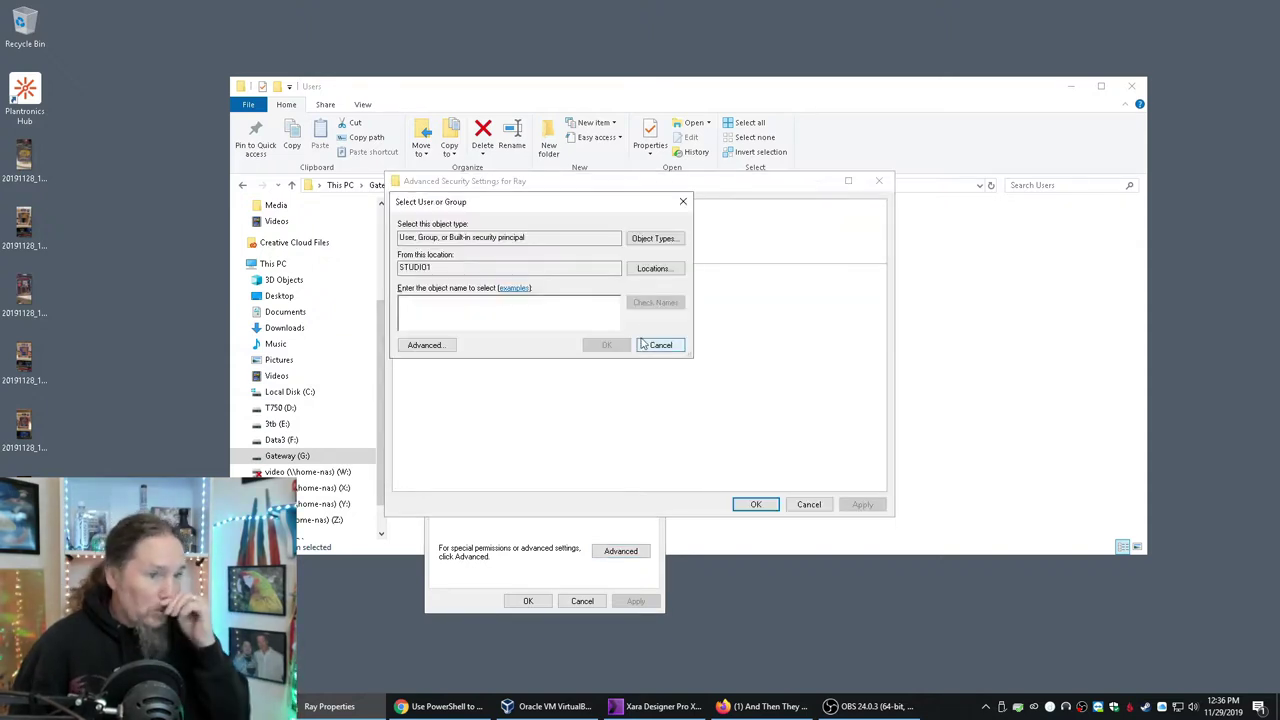
click(661, 345)
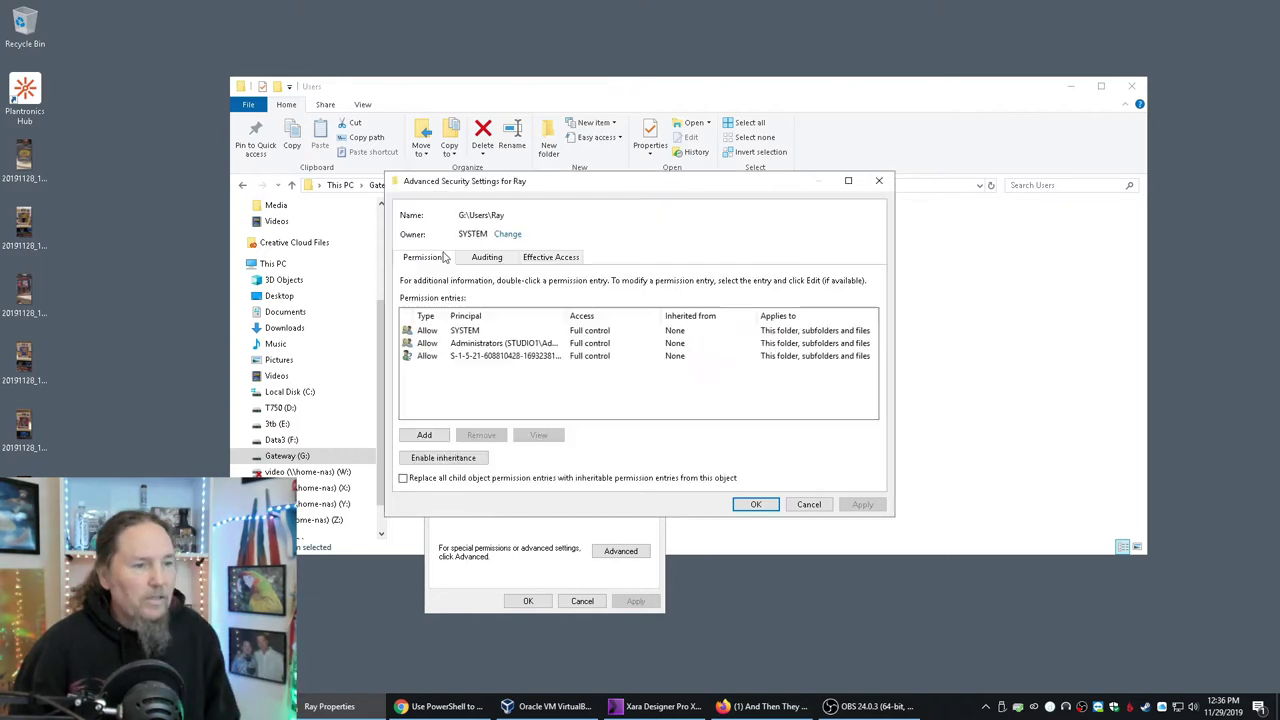
Set the folder's owner to the current user's STUDIO1 account, found by listing all accounts, and include subcontainers and objects in the owner replacement
click(512, 237)
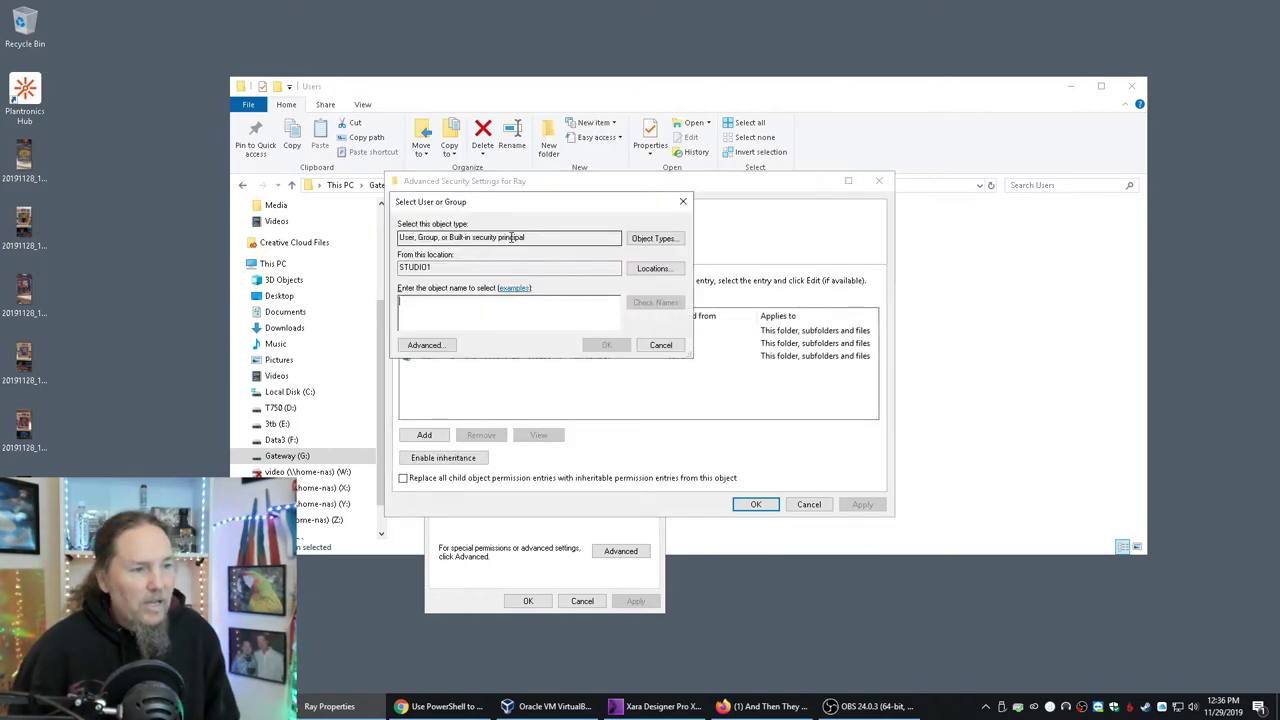
click(653, 268)
click(696, 391)
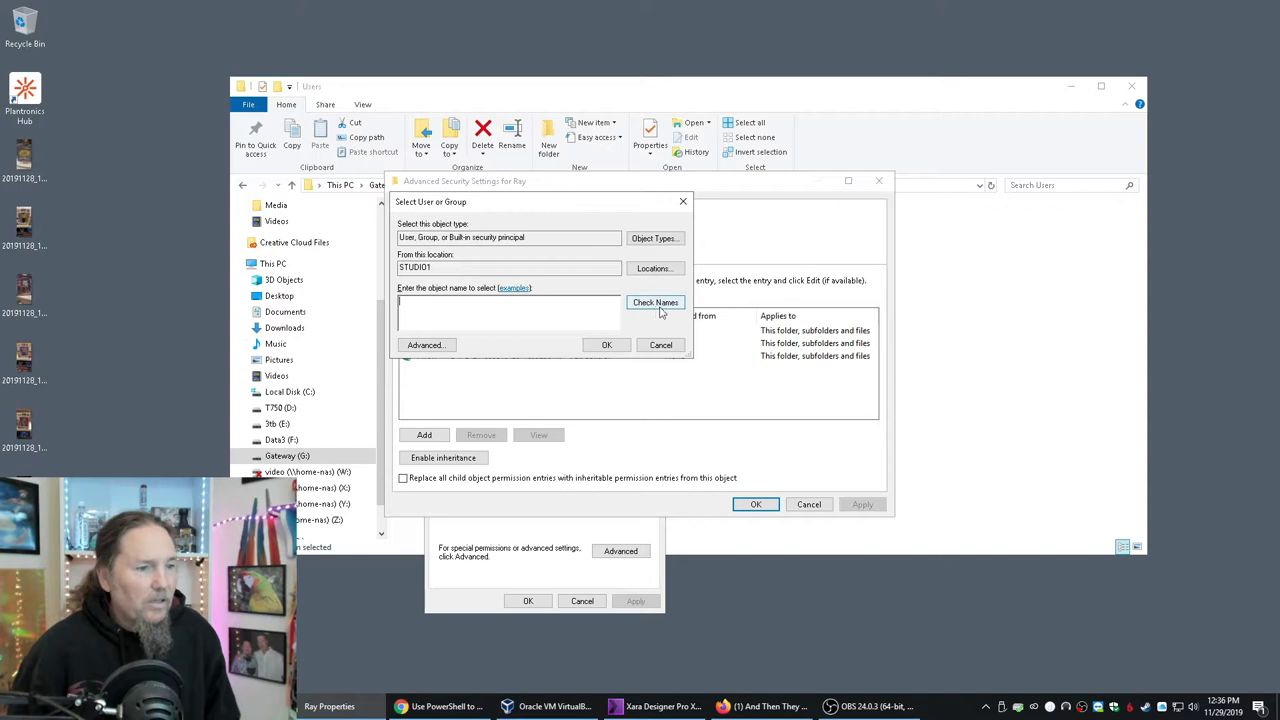
click(424, 345)
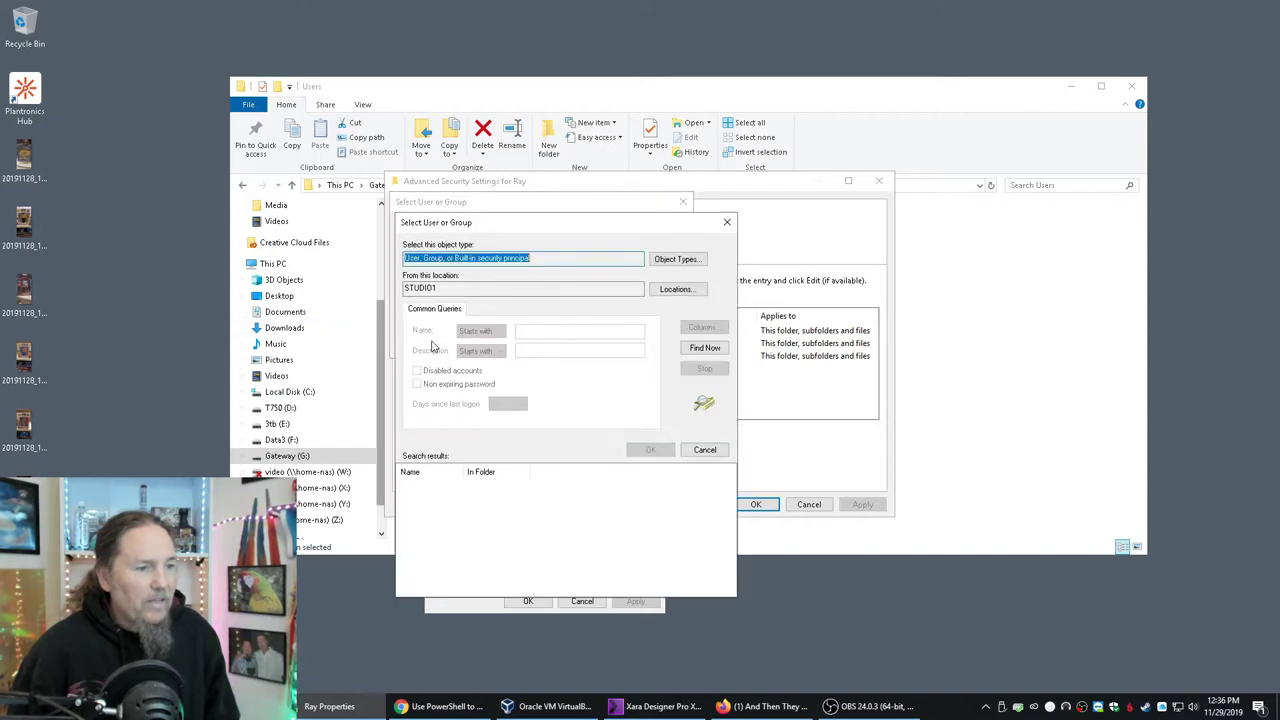
click(704, 347)
scroll(512, 540, down, 10)
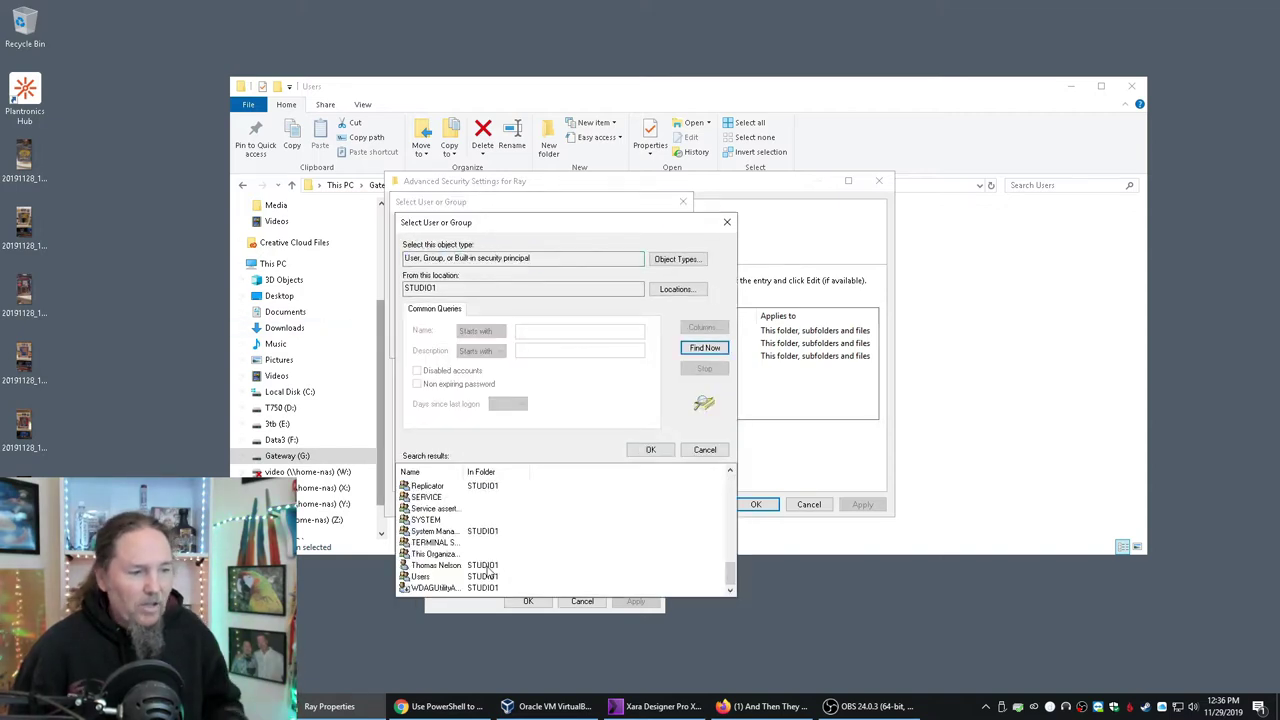
click(450, 566)
click(630, 452)
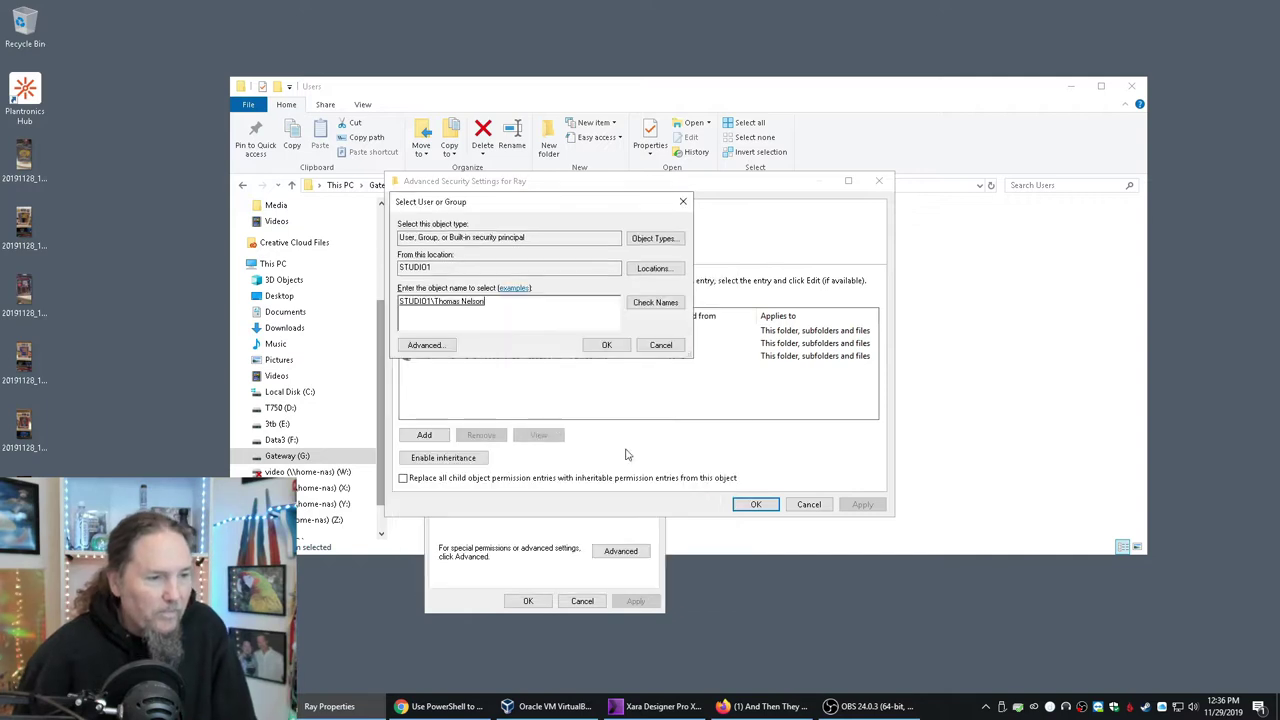
click(605, 345)
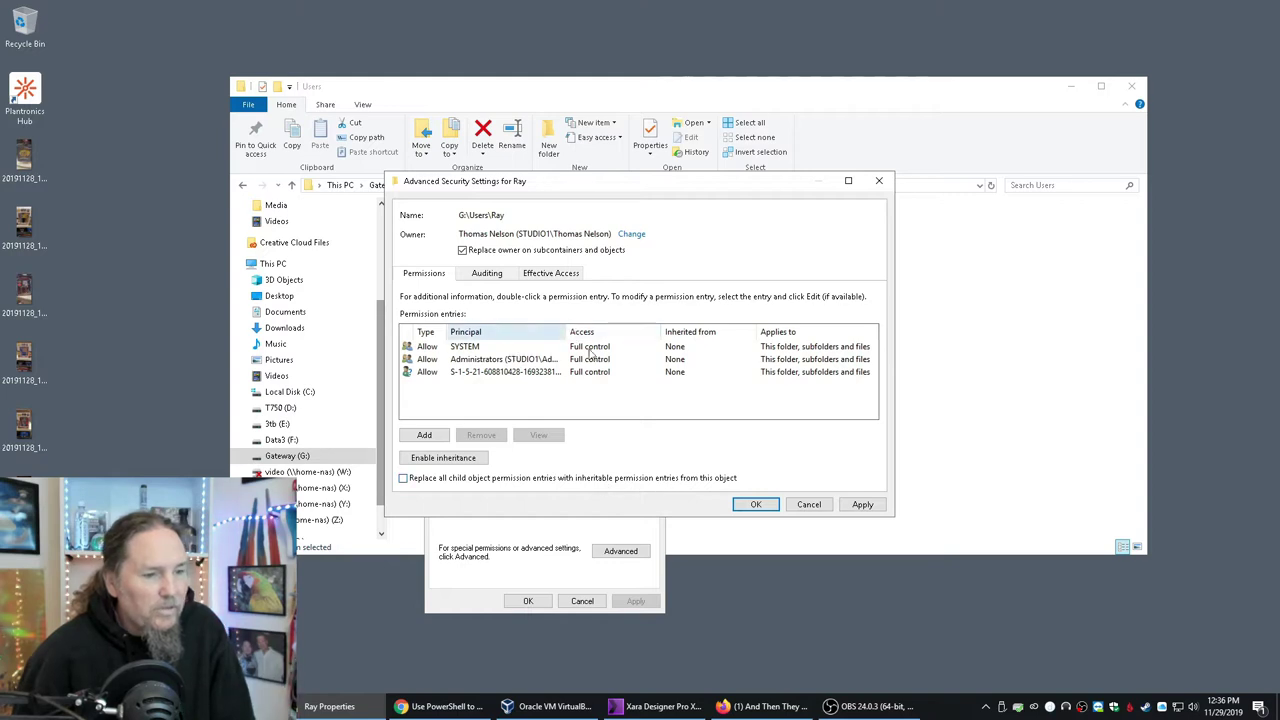
Apply the ownership change, agree to replace directory permissions with Full Control, and close the folder's properties
click(862, 505)
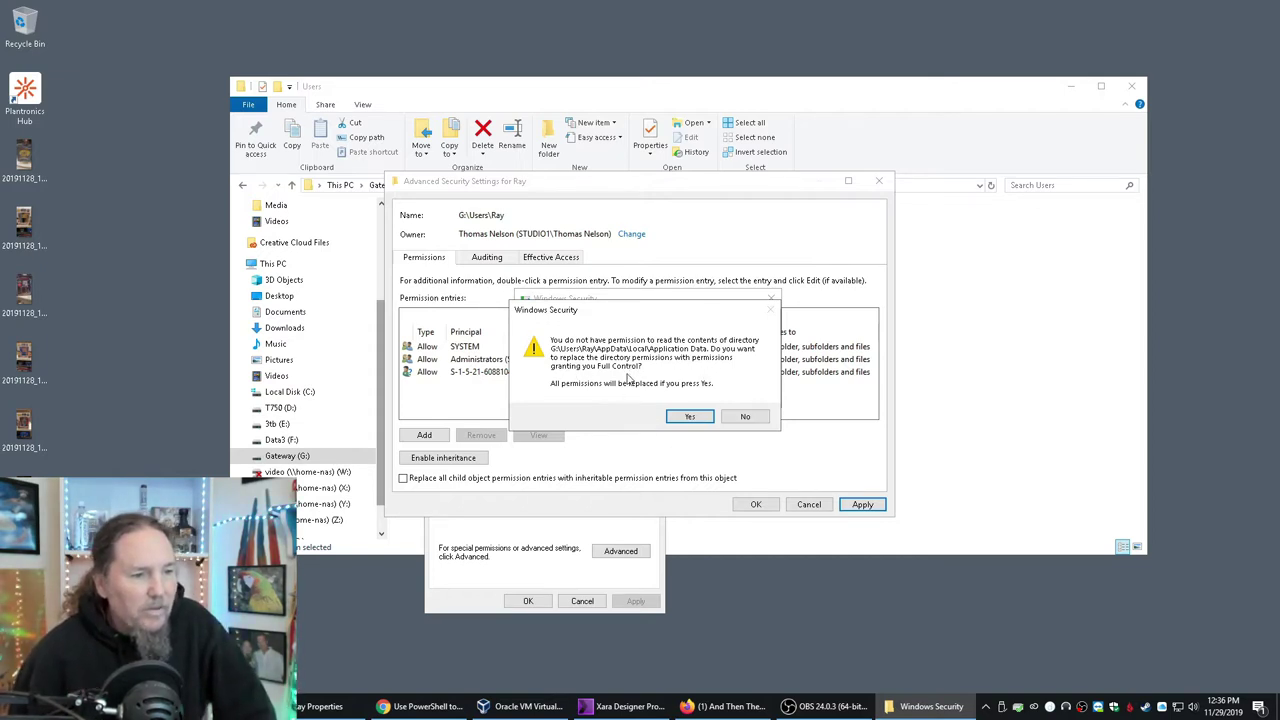
click(688, 416)
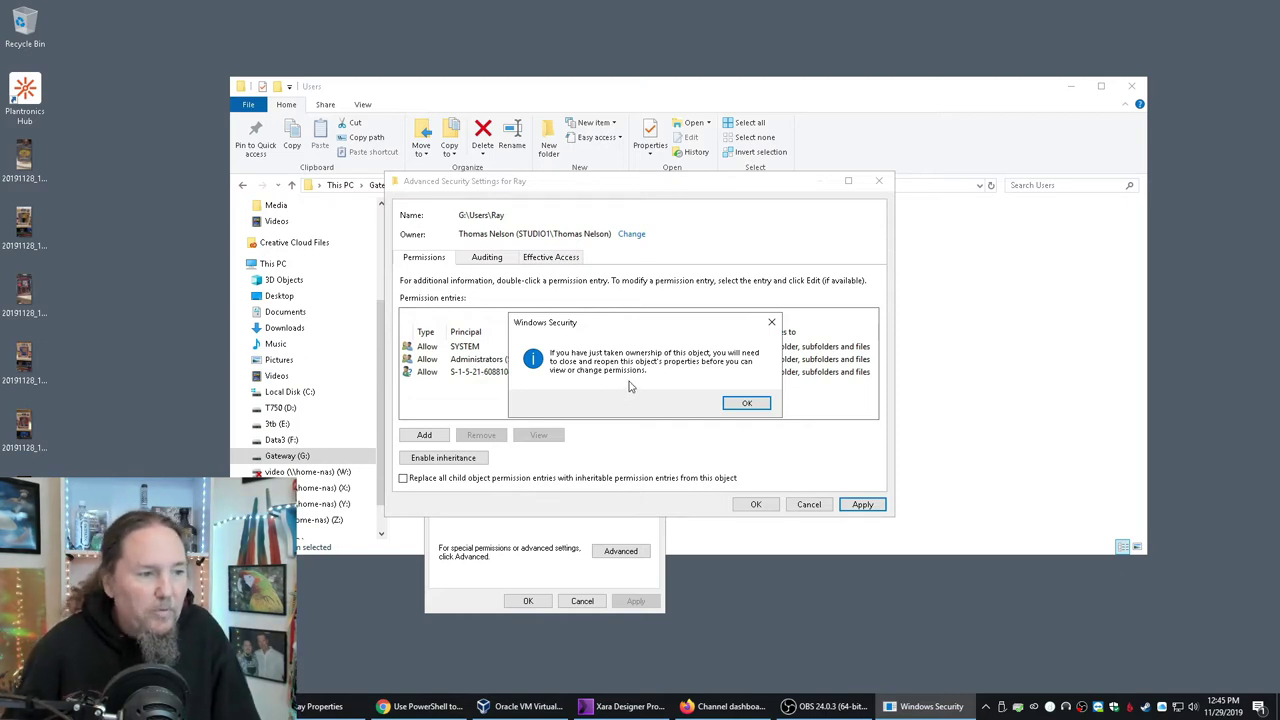
click(744, 404)
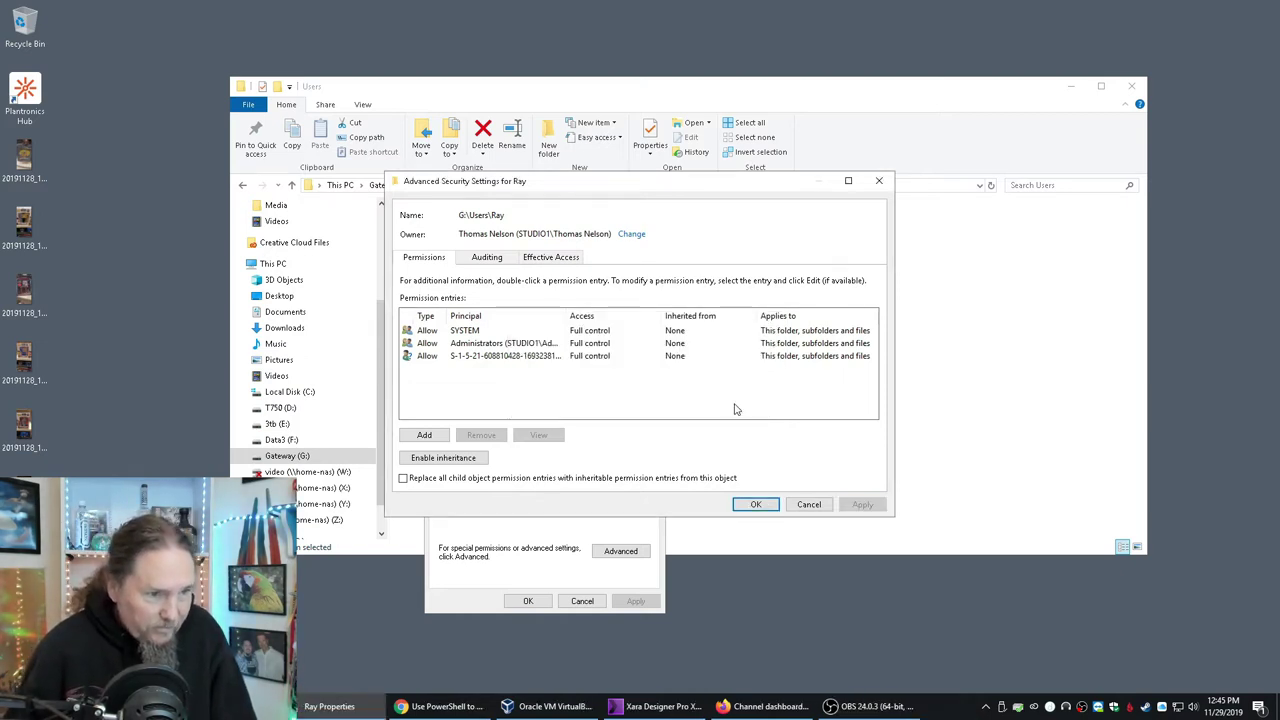
click(756, 504)
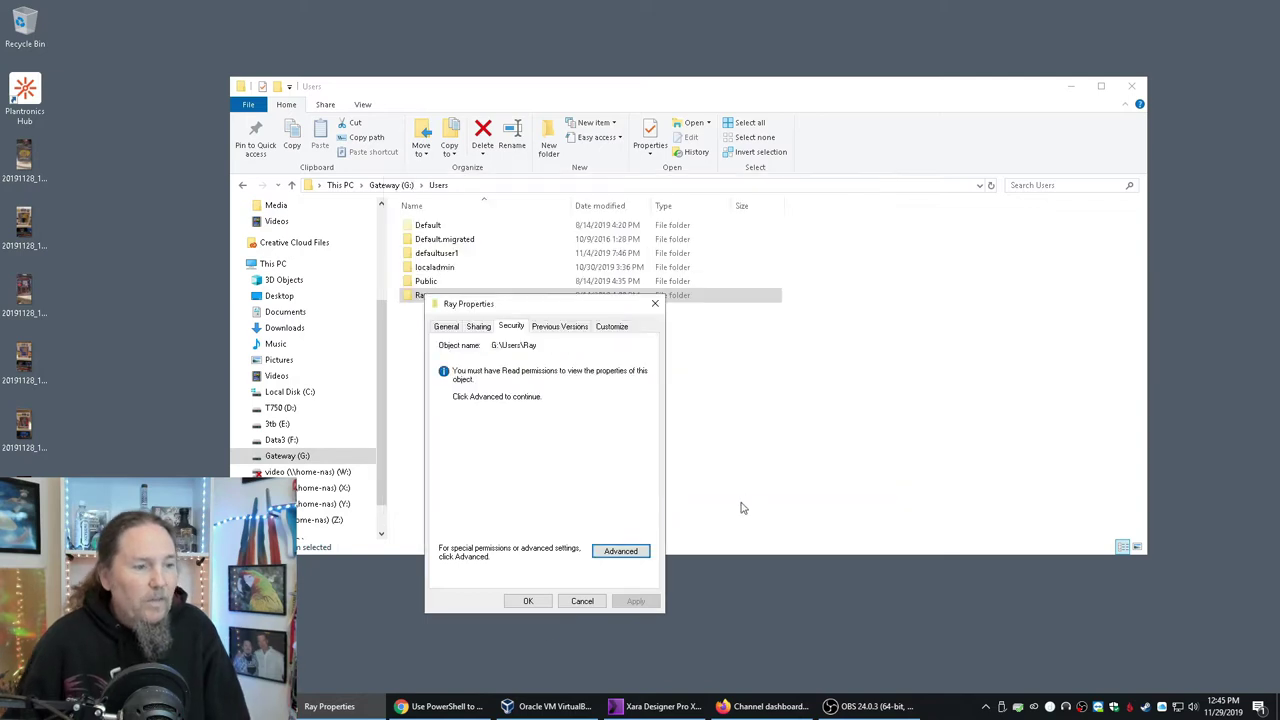
click(528, 601)
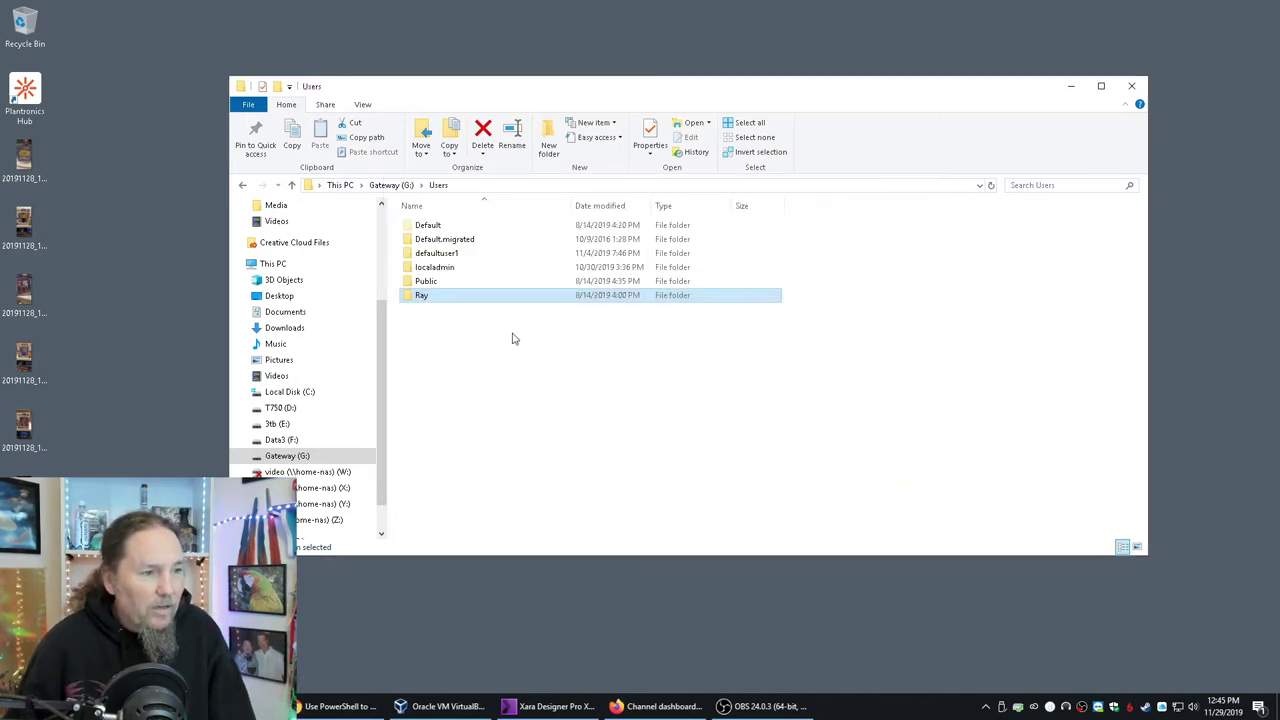
Reopen the profile folder's security properties and open its group and user permissions for editing
right_click(421, 300)
click(476, 610)
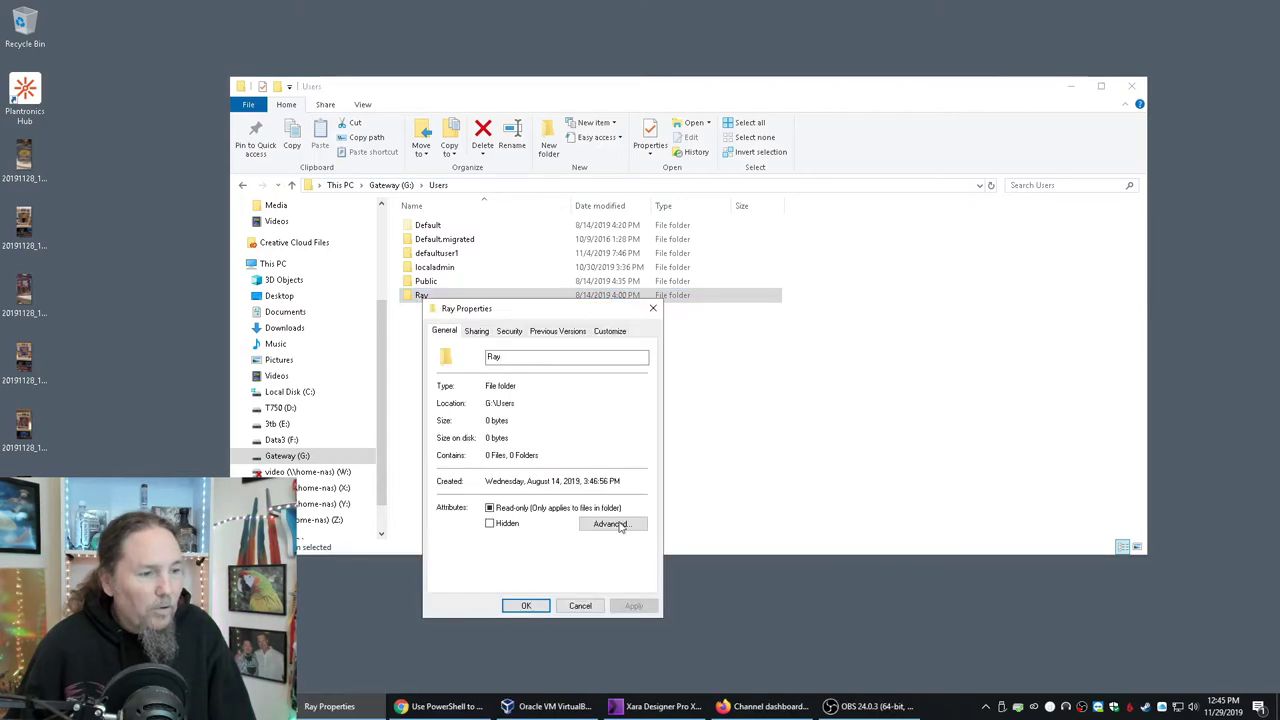
click(503, 336)
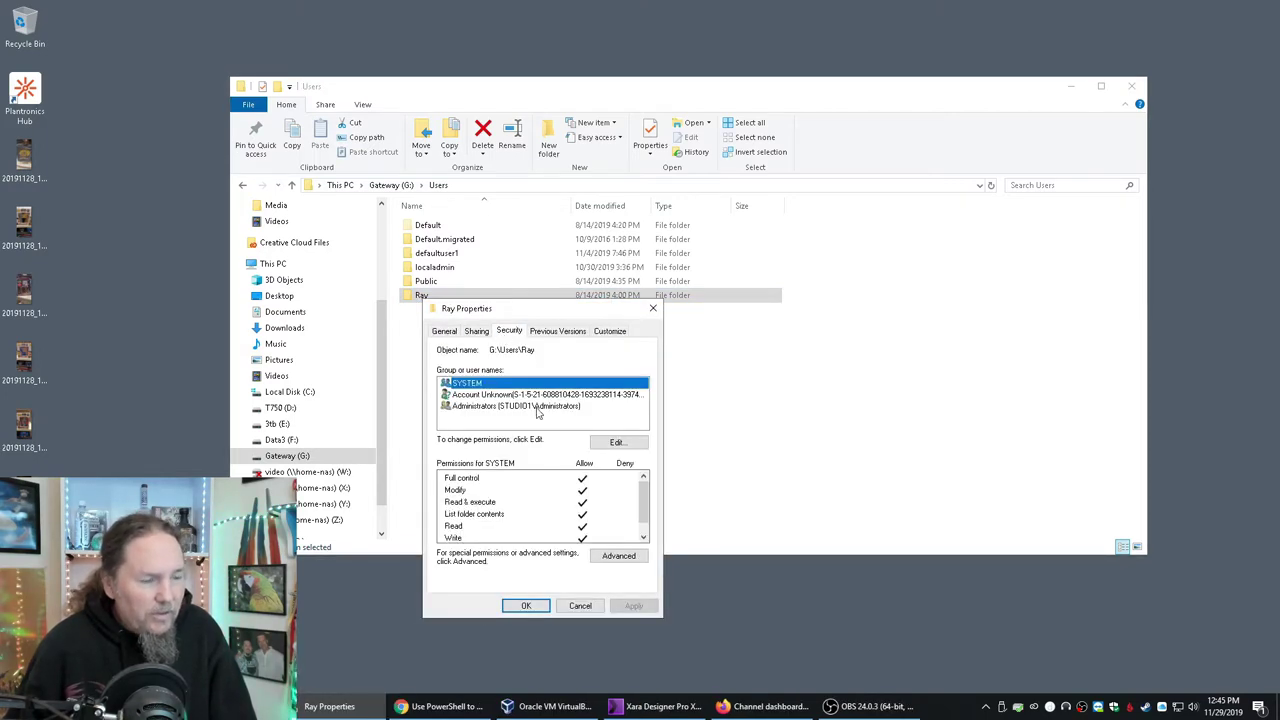
click(483, 406)
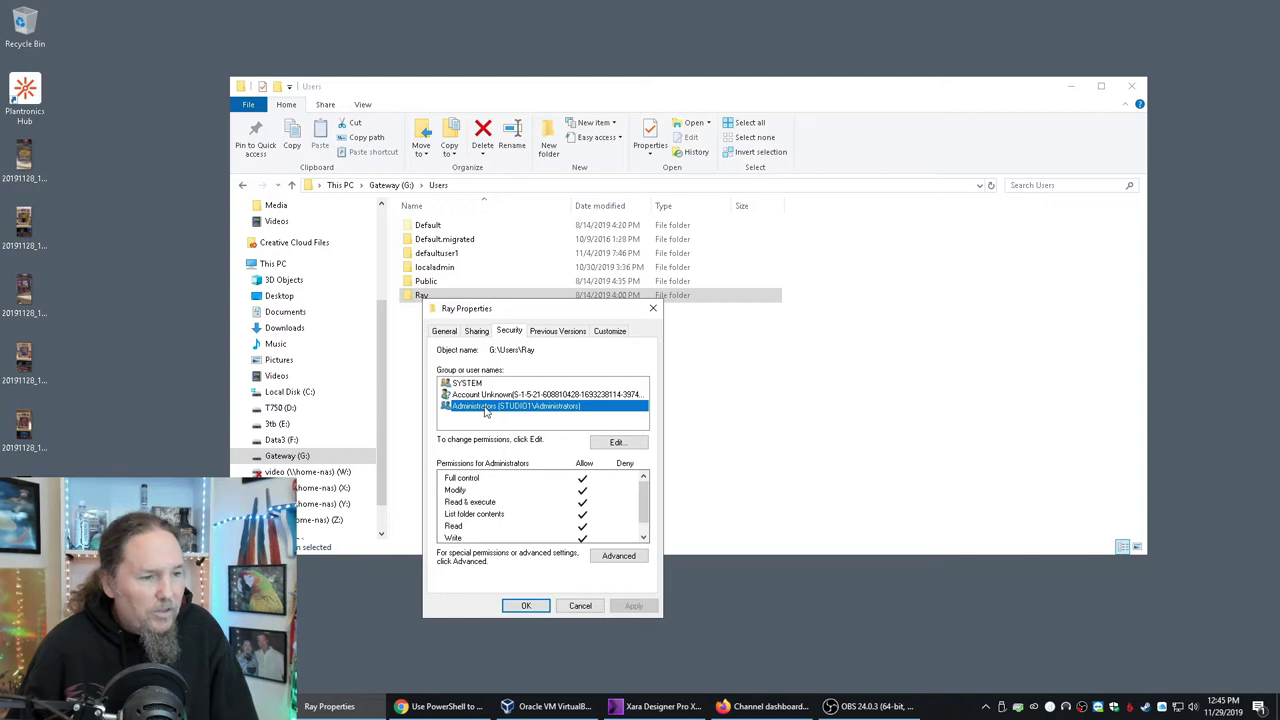
click(616, 442)
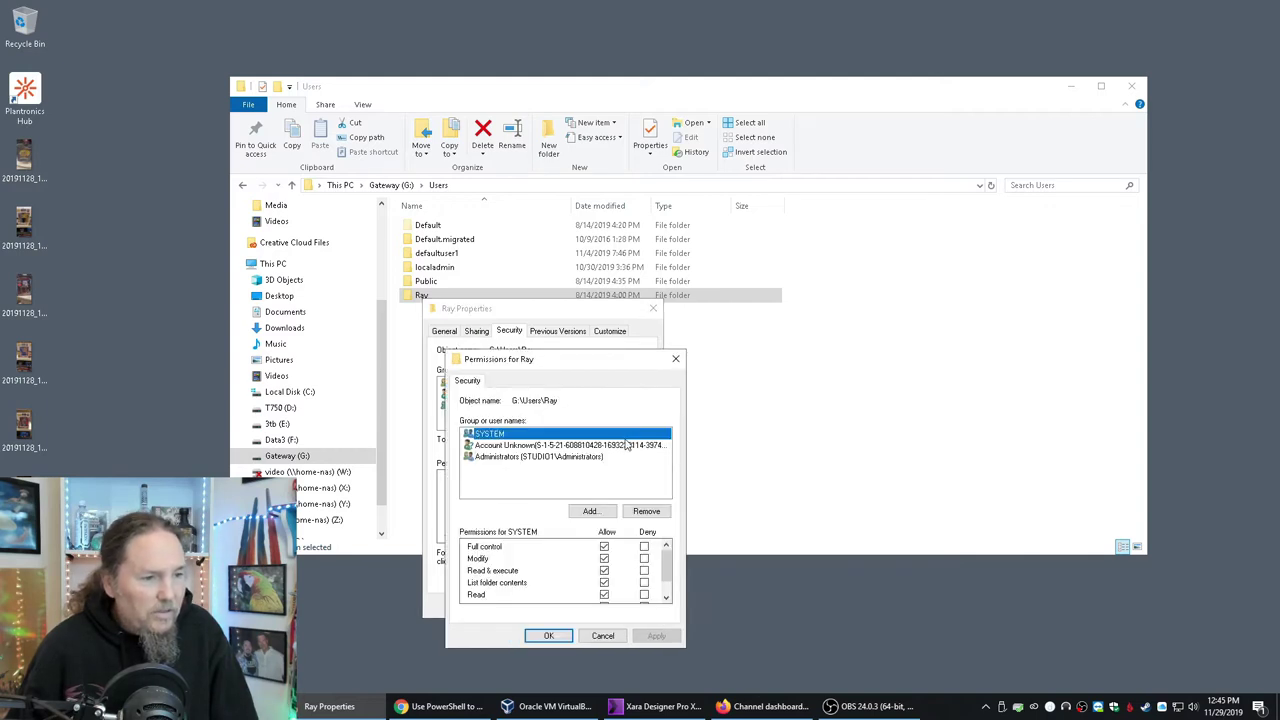
Add the current user's STUDIO1 account to the folder's permission list by finding it among all accounts
click(590, 511)
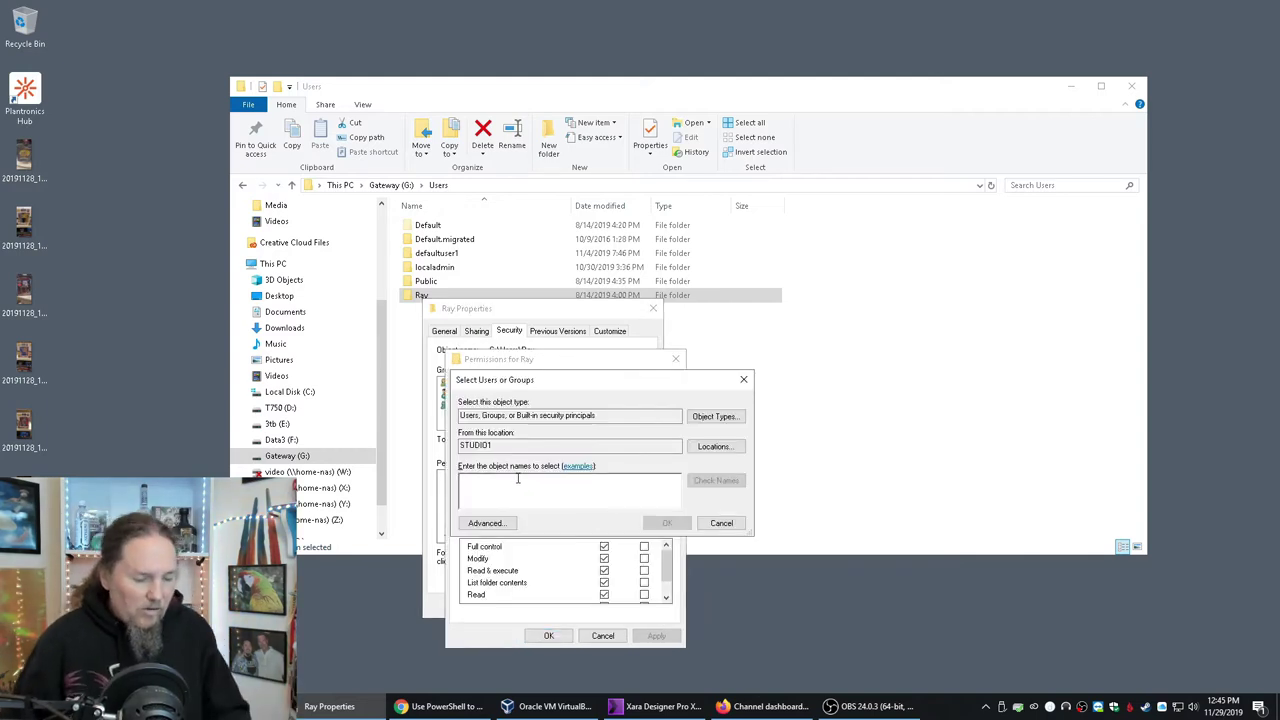
click(487, 523)
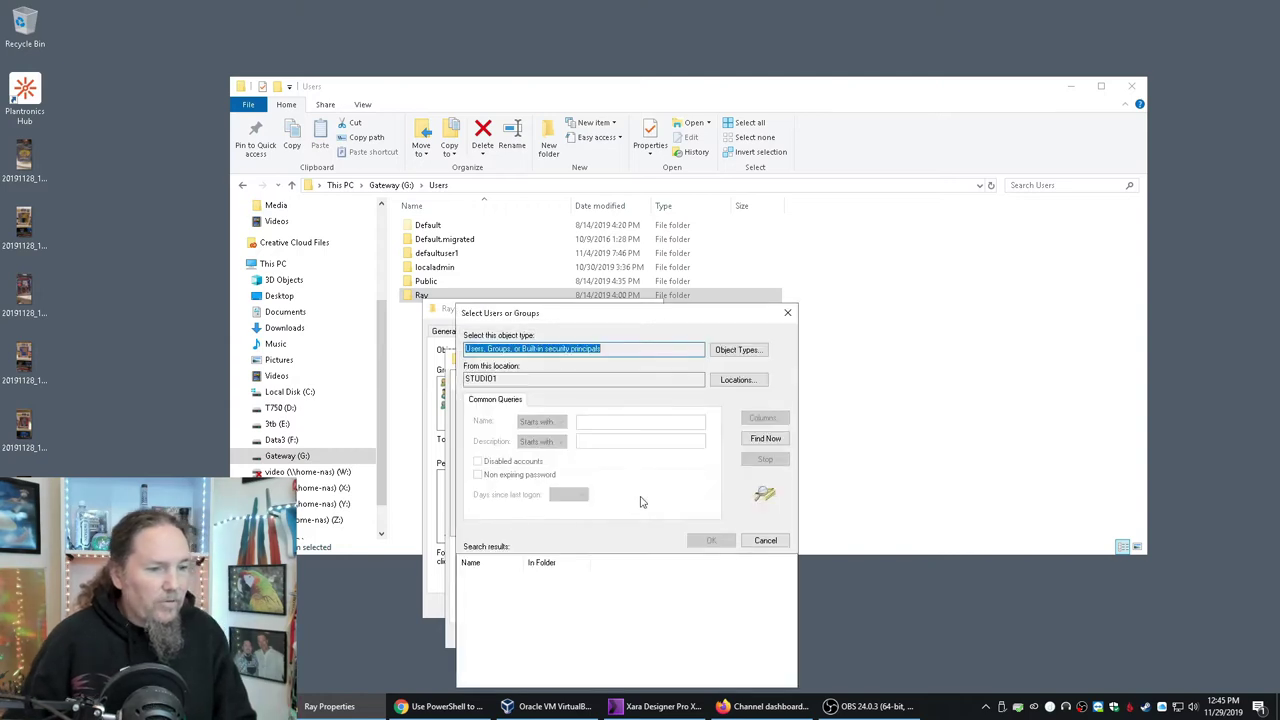
click(762, 440)
scroll(540, 630, down, 10)
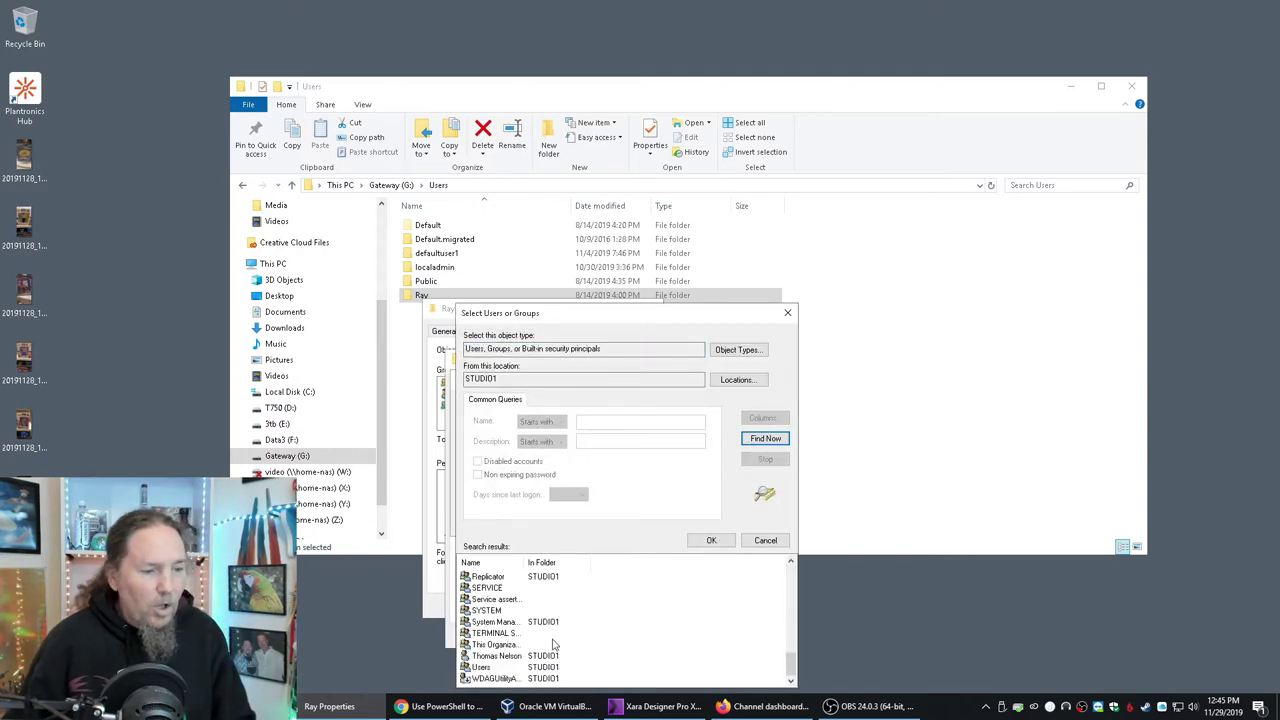
click(494, 656)
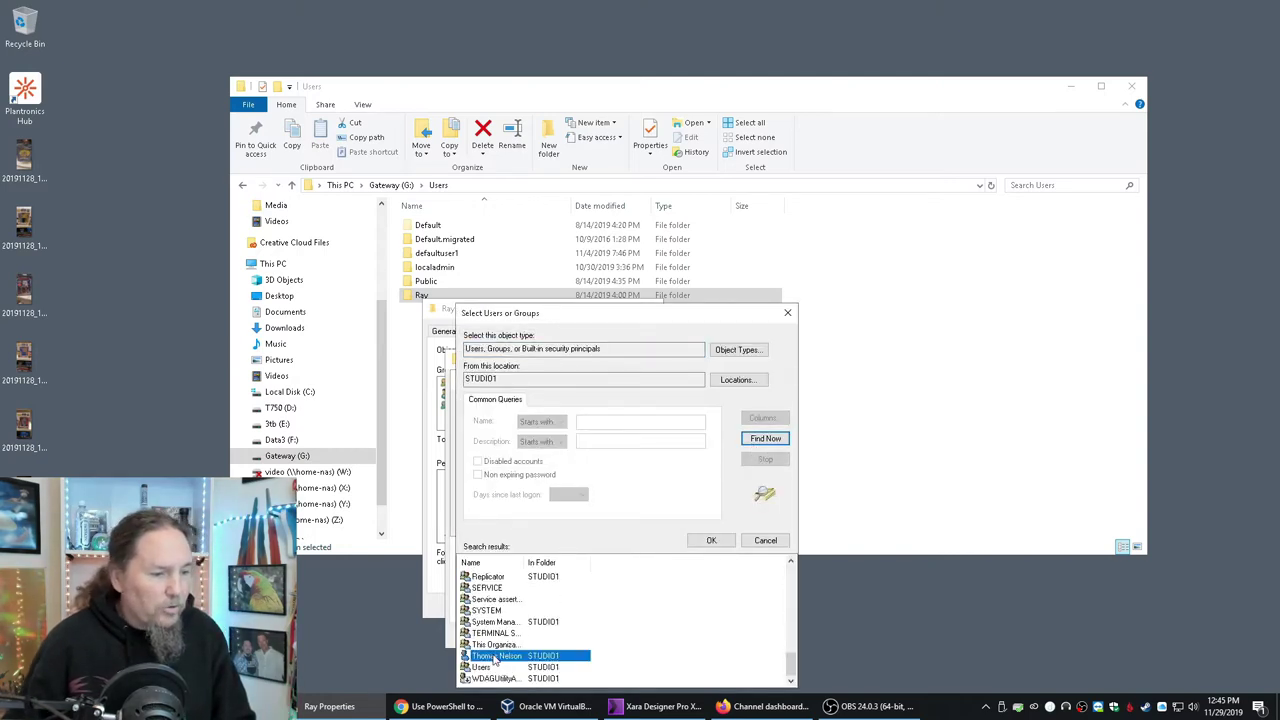
click(700, 541)
click(662, 527)
Allow the added account Full control over the folder, apply the permissions, and close the folder's properties
scroll(570, 552, down, 2)
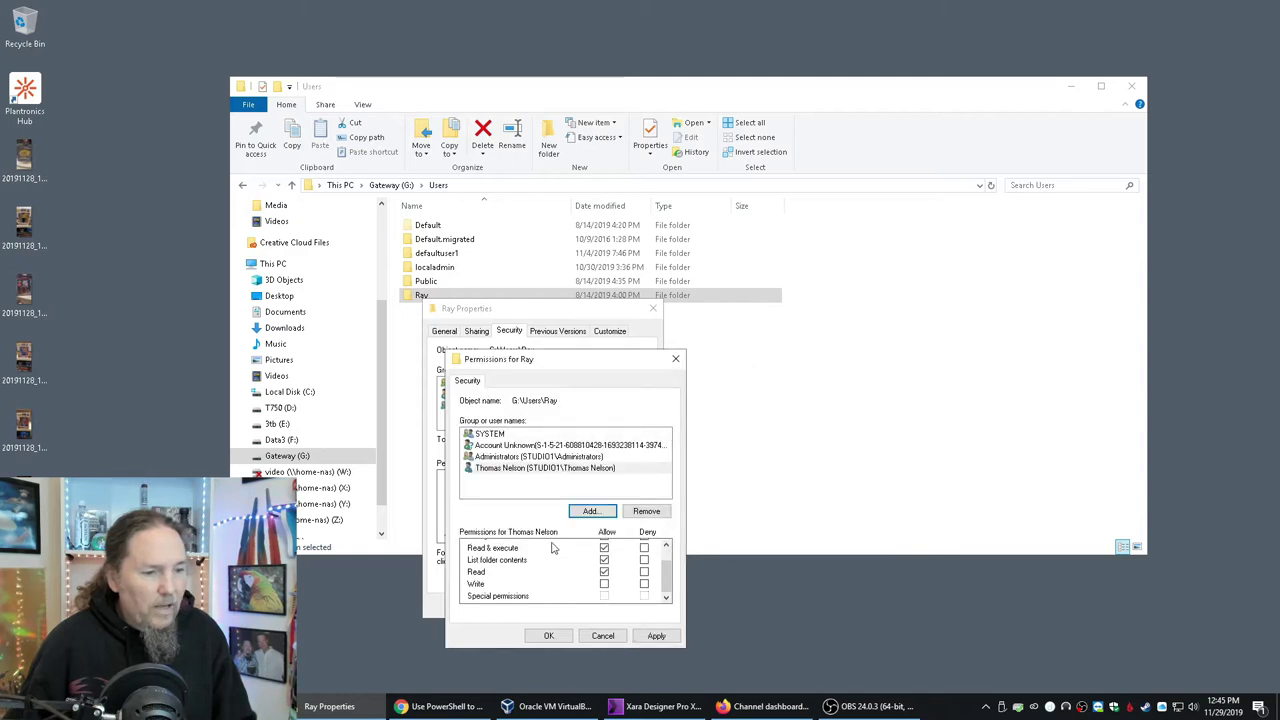
scroll(555, 550, up, 2)
click(604, 547)
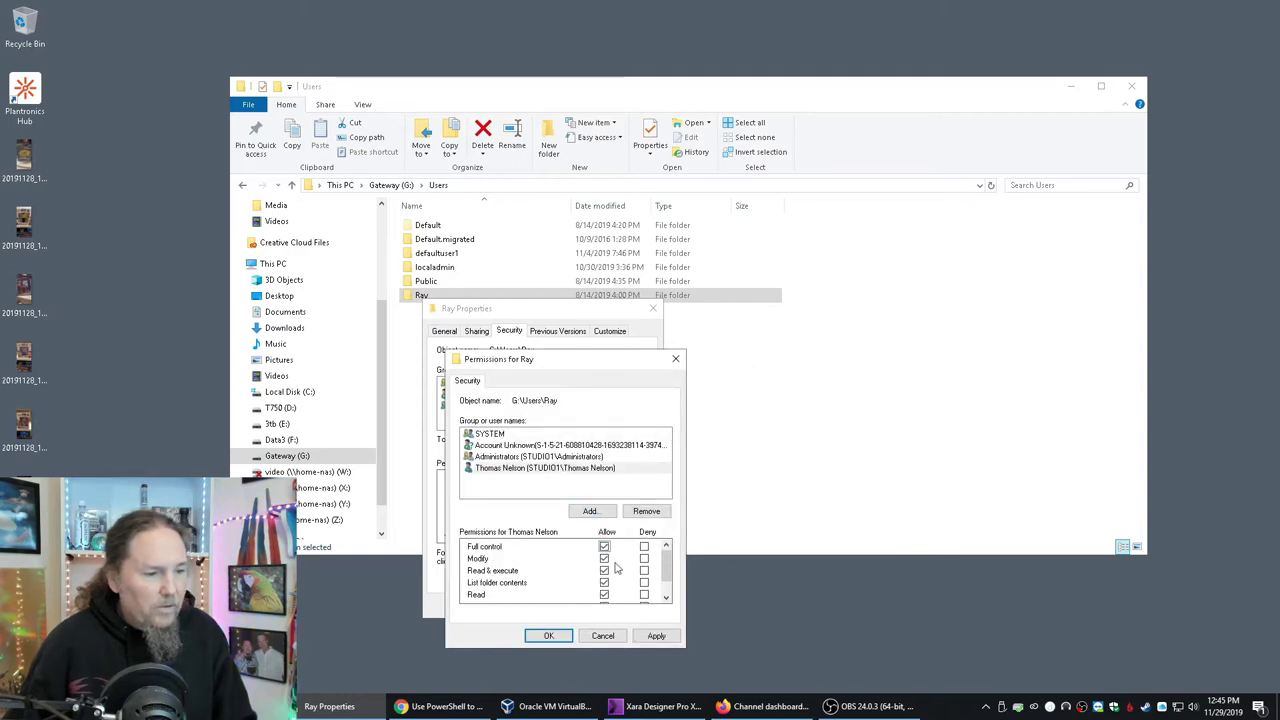
scroll(612, 562, down, 1)
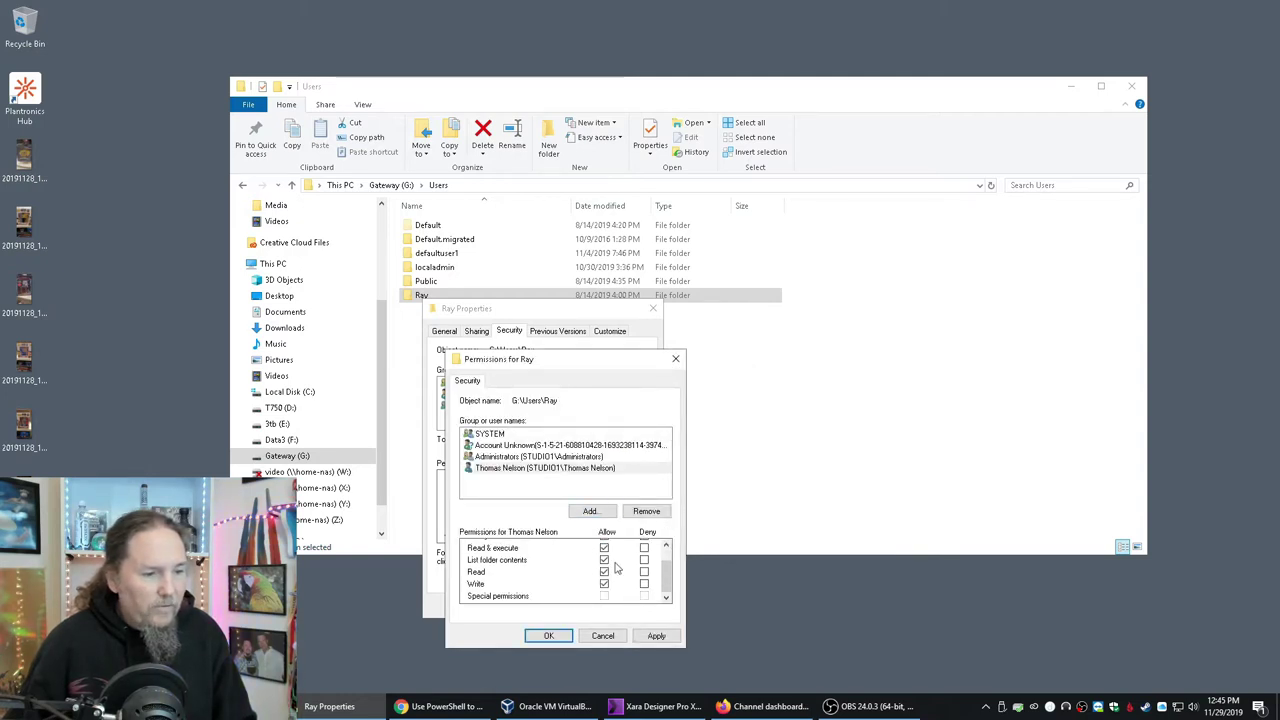
click(652, 638)
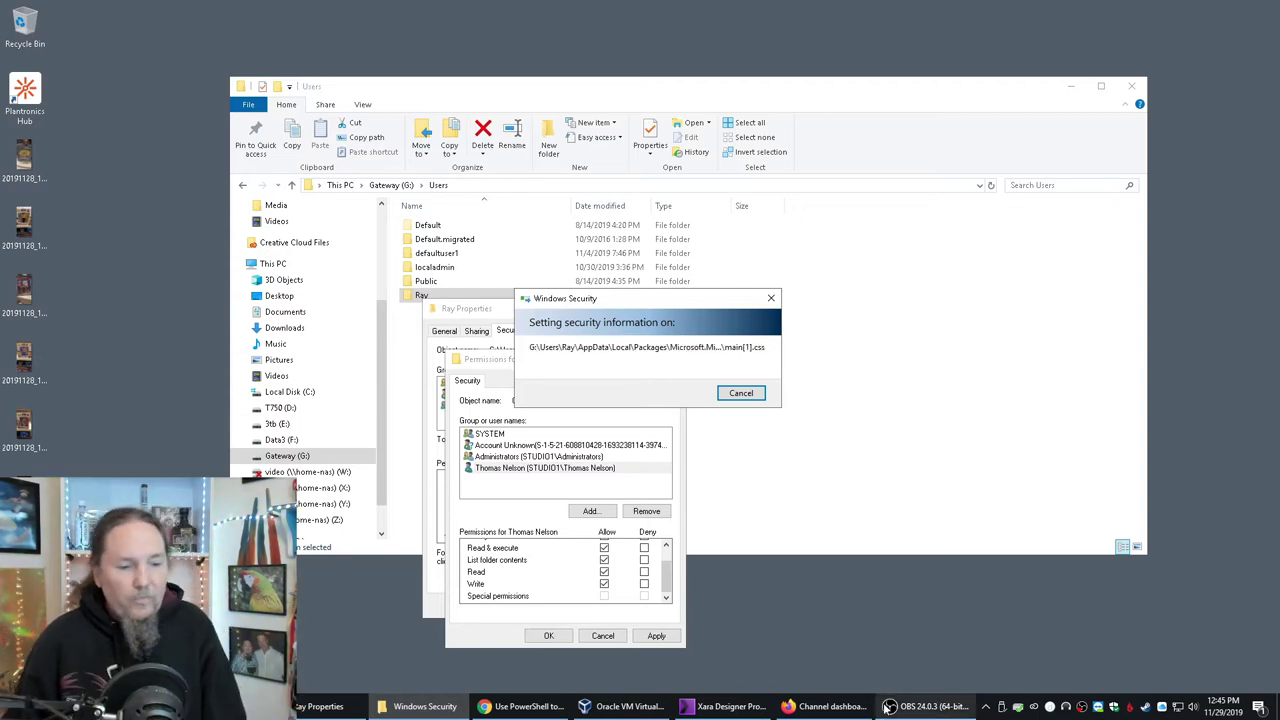
mouse_move(928, 712)
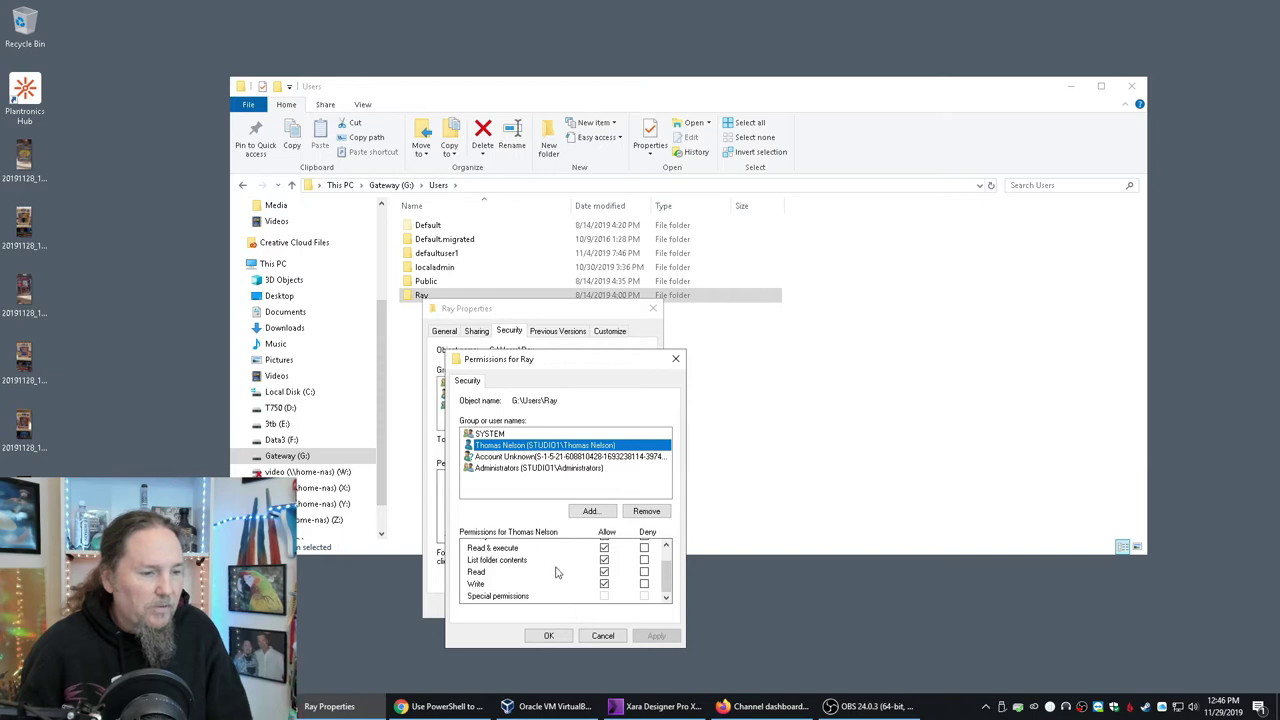
click(546, 634)
click(504, 606)
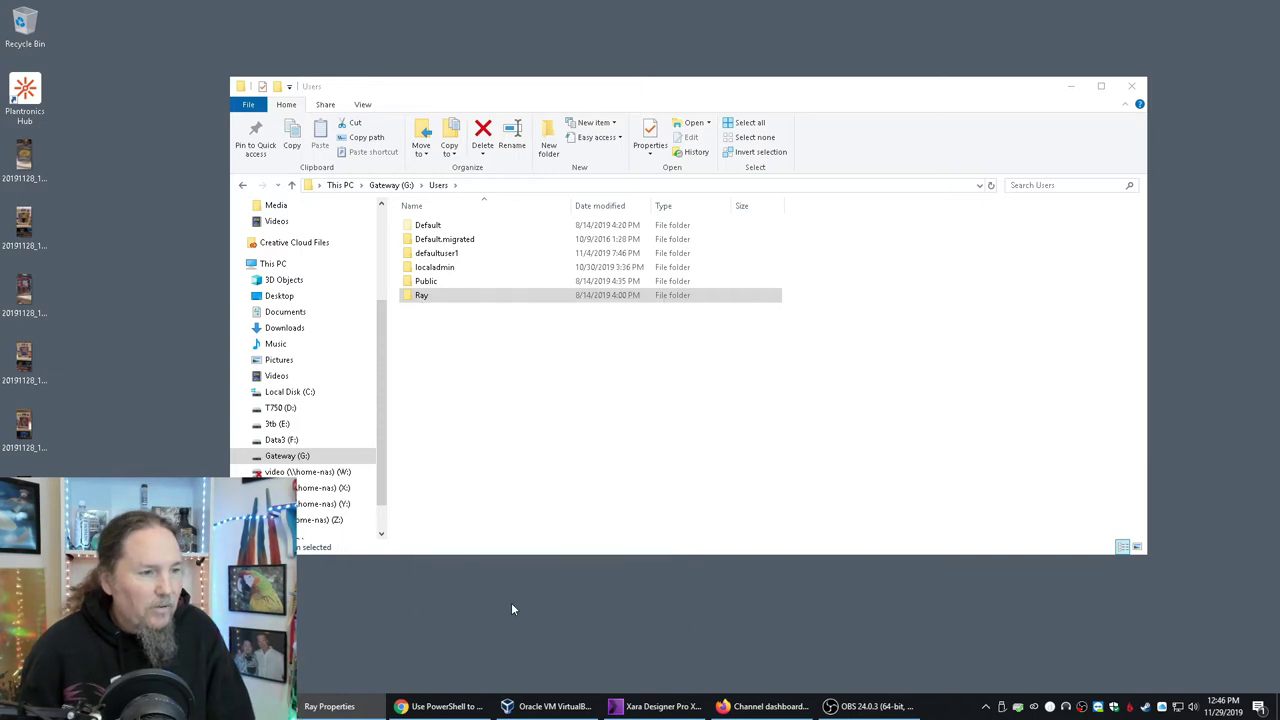
Open the old user's profile folder and go into its Documents folder
double_click(416, 296)
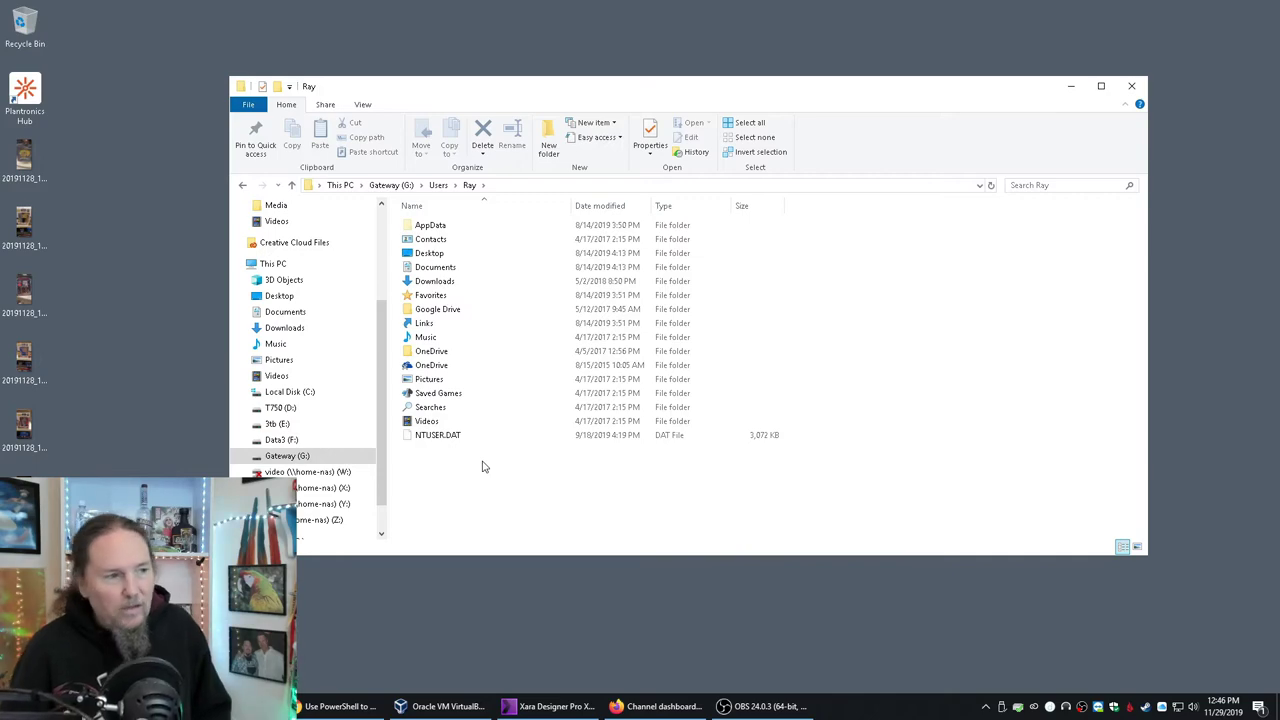
double_click(449, 268)
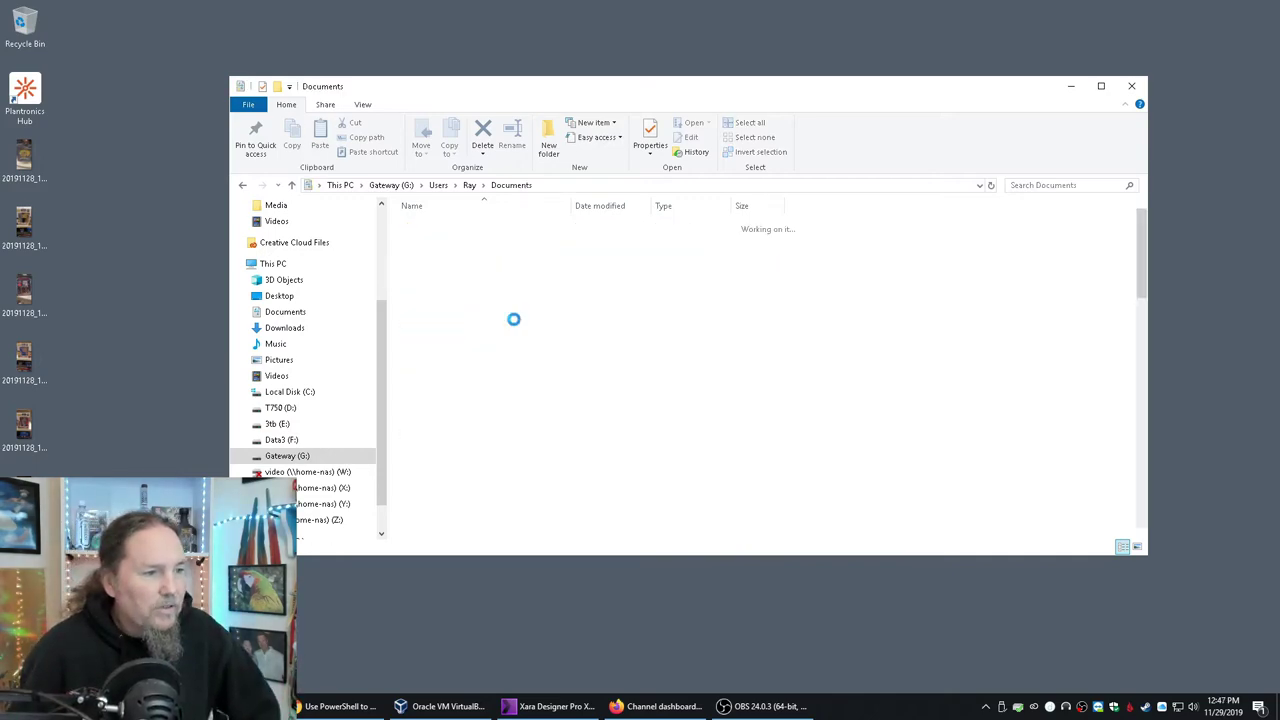
Look through the contents of the old user's Documents folder, then return to the profile folder
scroll(811, 383, down, 6)
scroll(823, 380, up, 6)
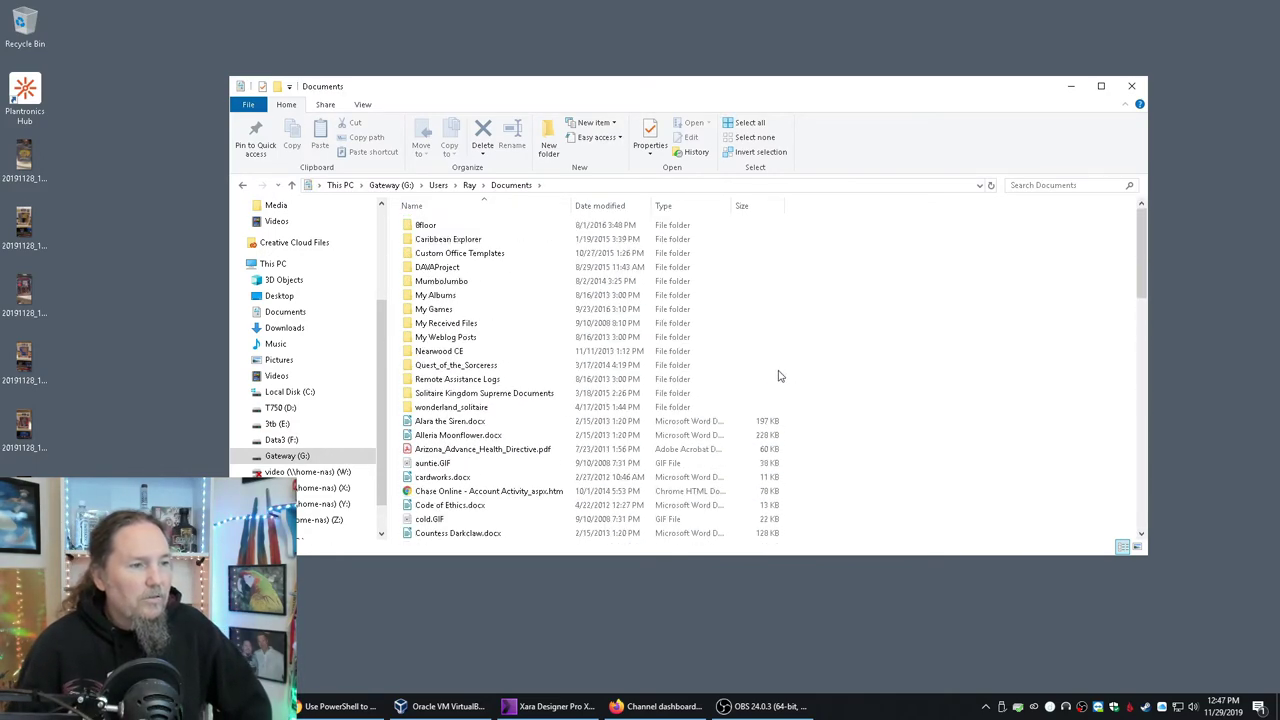
click(469, 185)
Create a new folder on the desktop named after the old user's profile folder
right_click(167, 206)
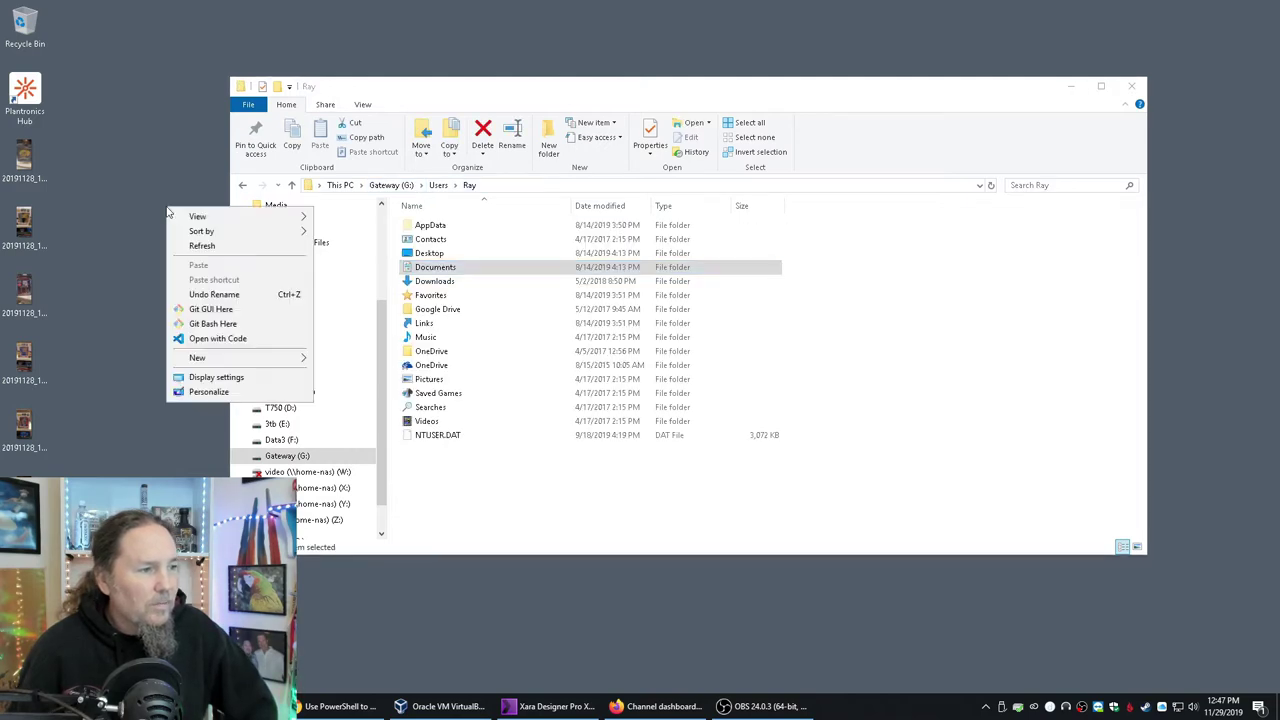
mouse_move(212, 358)
click(357, 364)
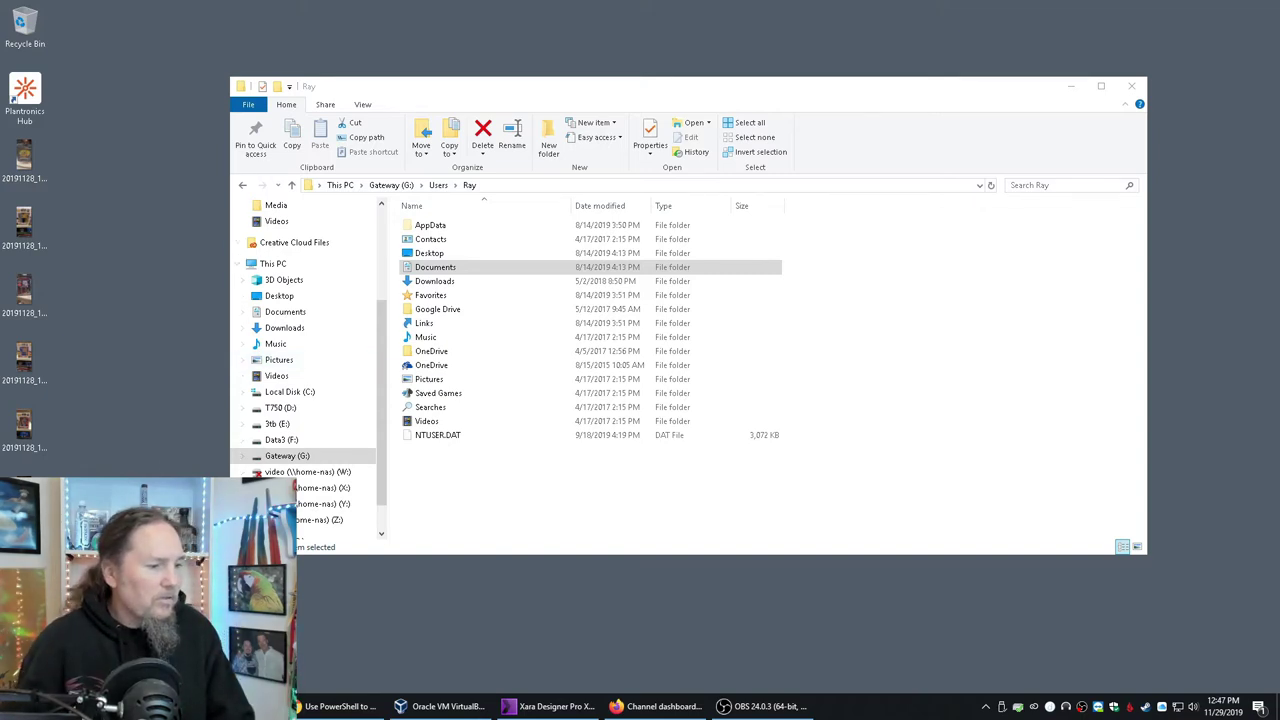
right_click(25, 278)
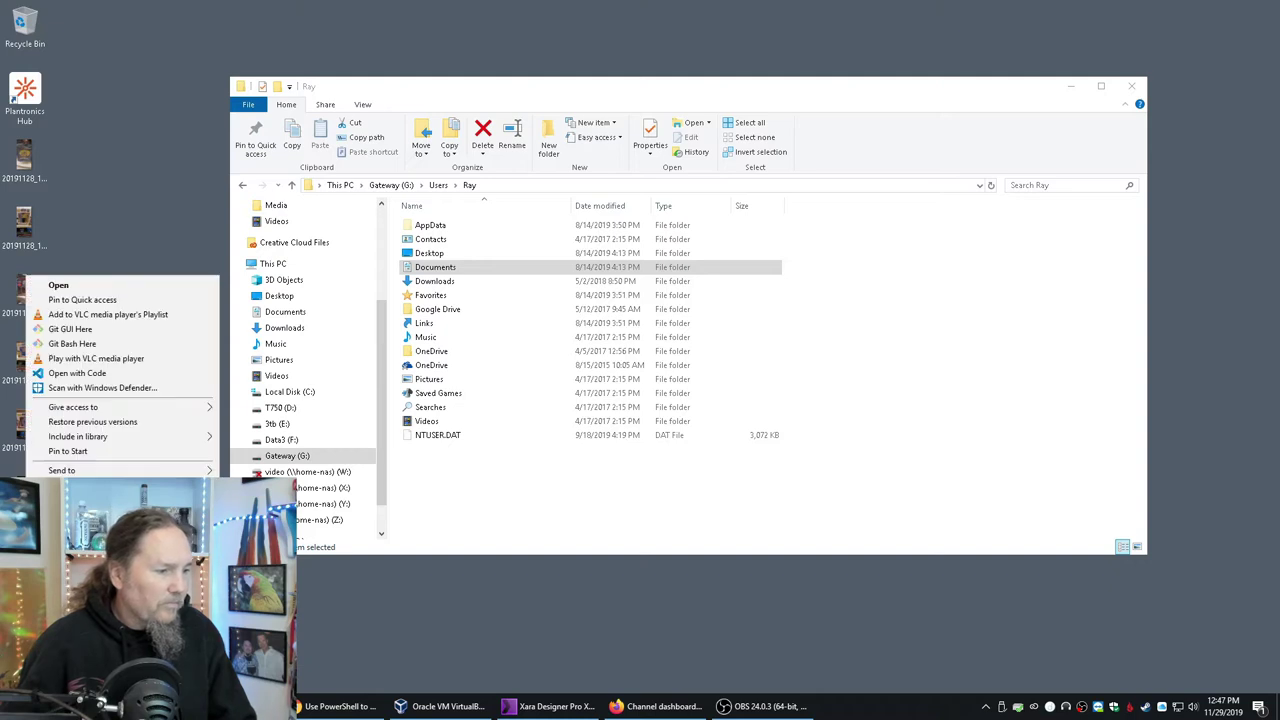
key(Escape)
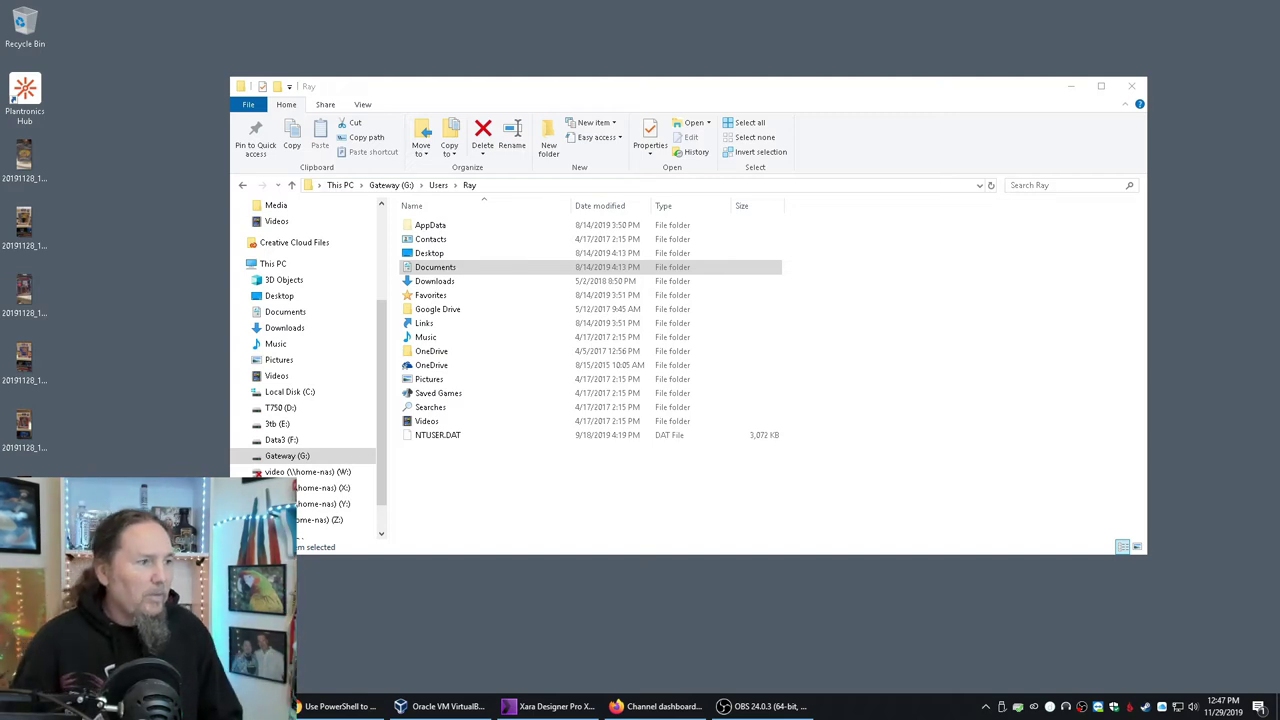
Clear the desktop by moving the image files and the Plantronics Hub shortcut into the Recycle Bin
drag(200, 465, 212, 440)
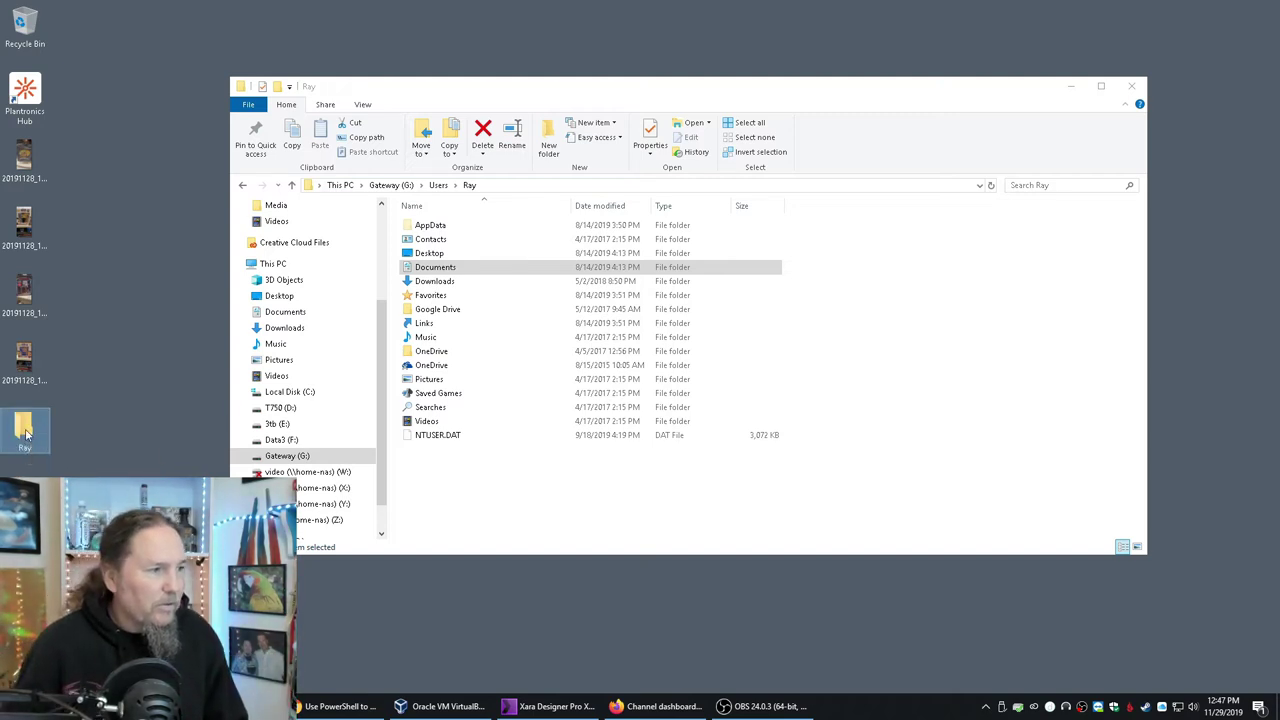
drag(70, 164, 24, 38)
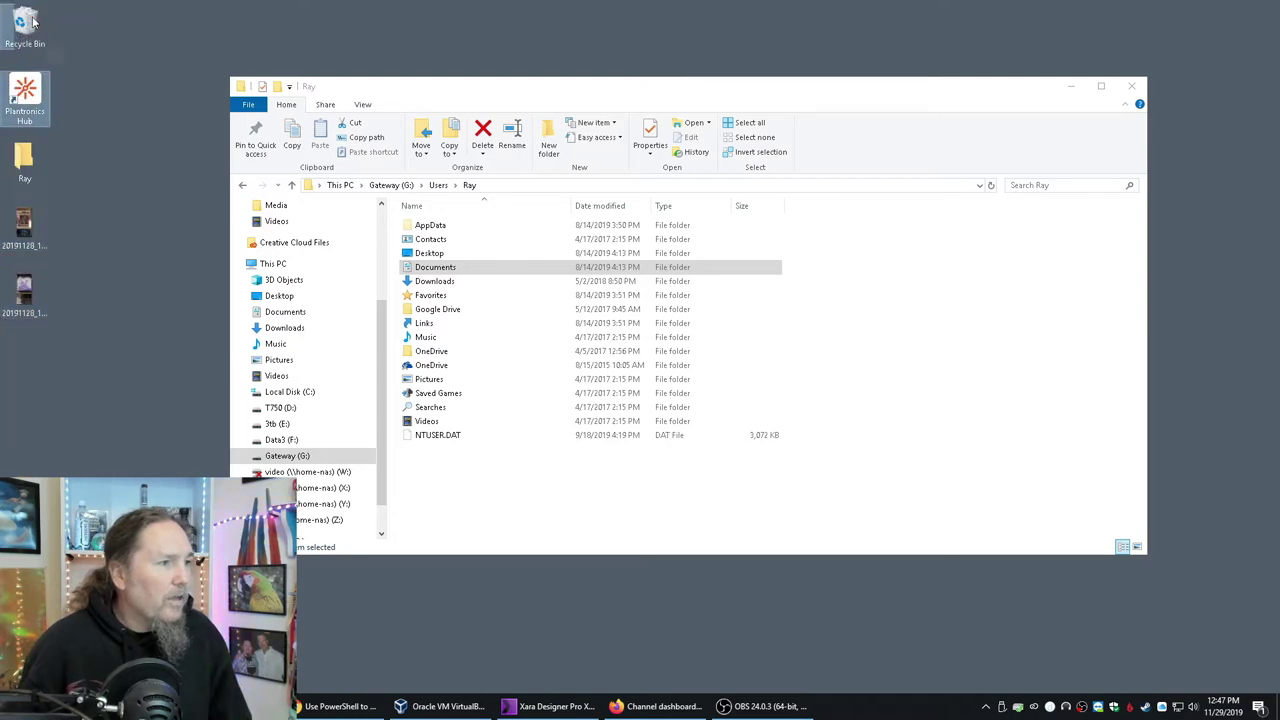
drag(24, 160, 26, 30)
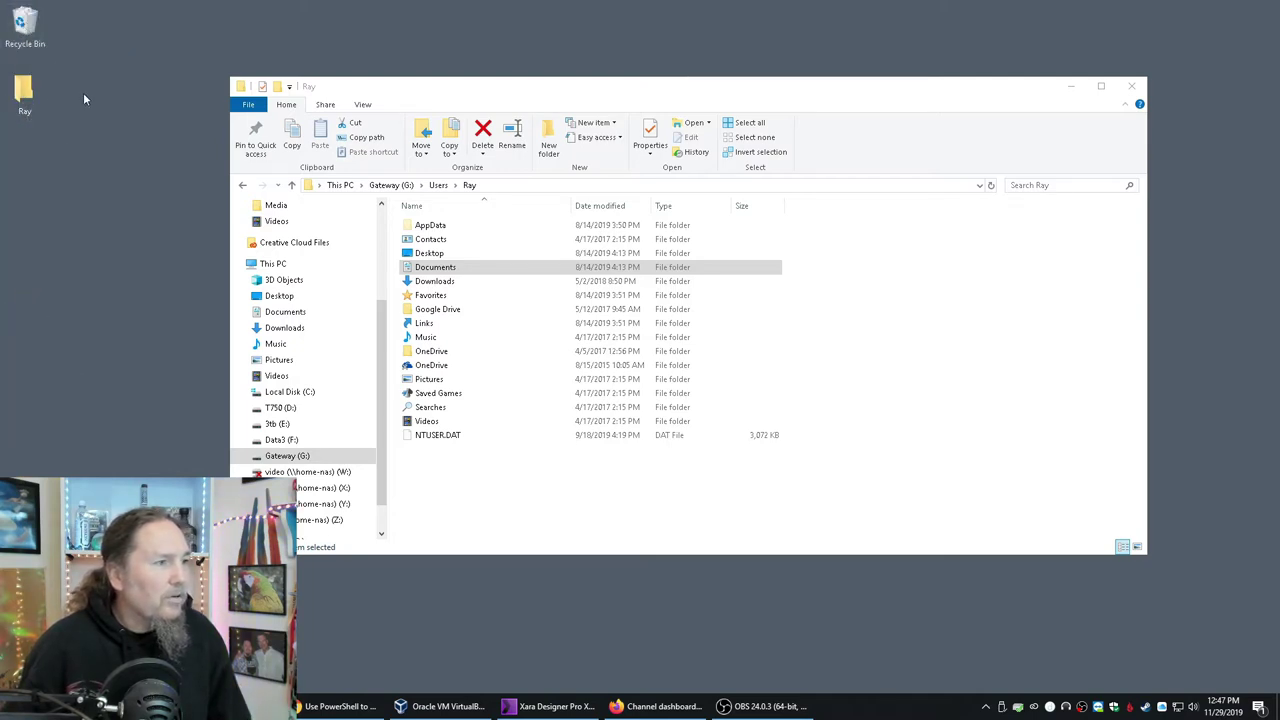
Copy the profile's Desktop, Documents, Downloads, Music and Pictures folders into the new desktop folder
click(426, 270)
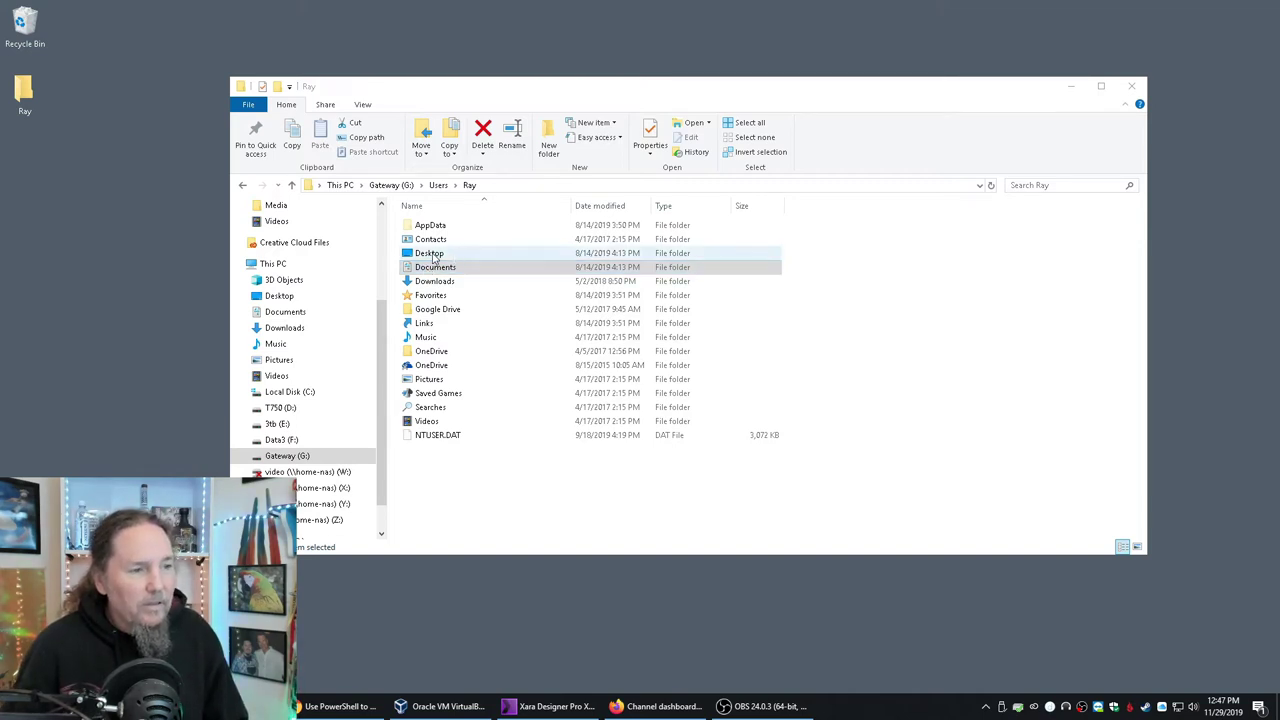
click(433, 255)
ctrl+click(446, 268)
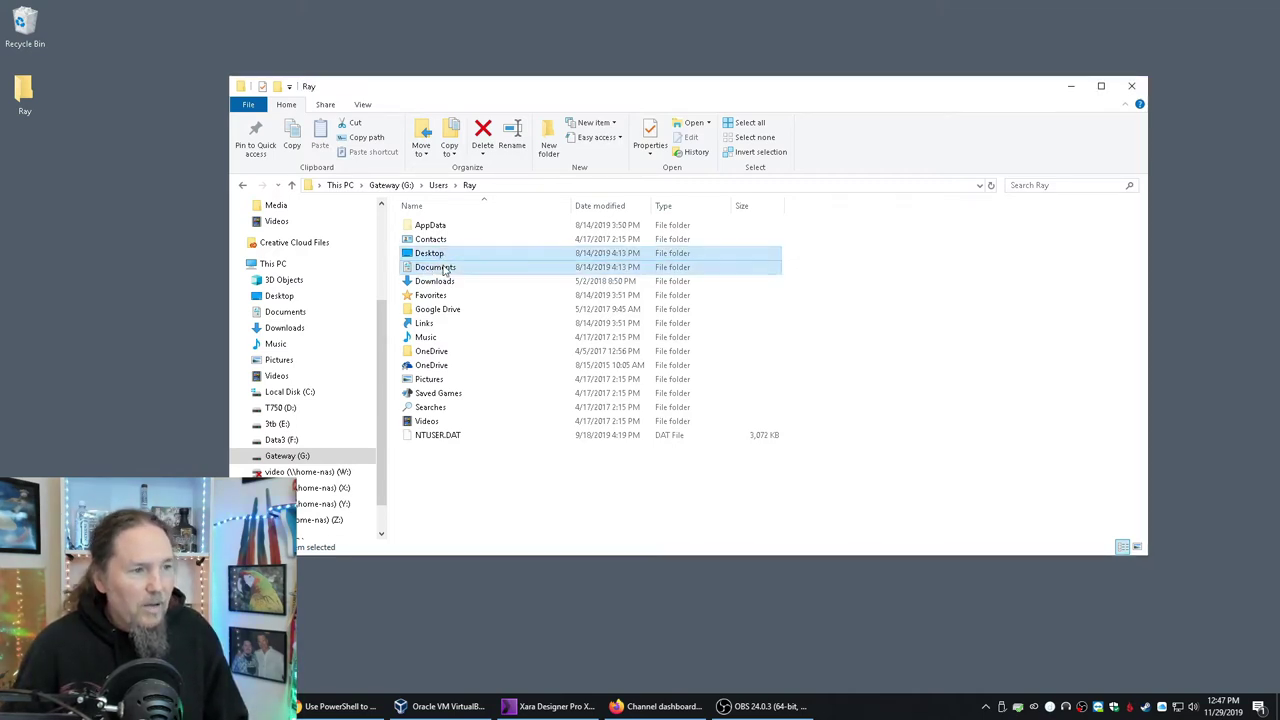
ctrl+click(440, 281)
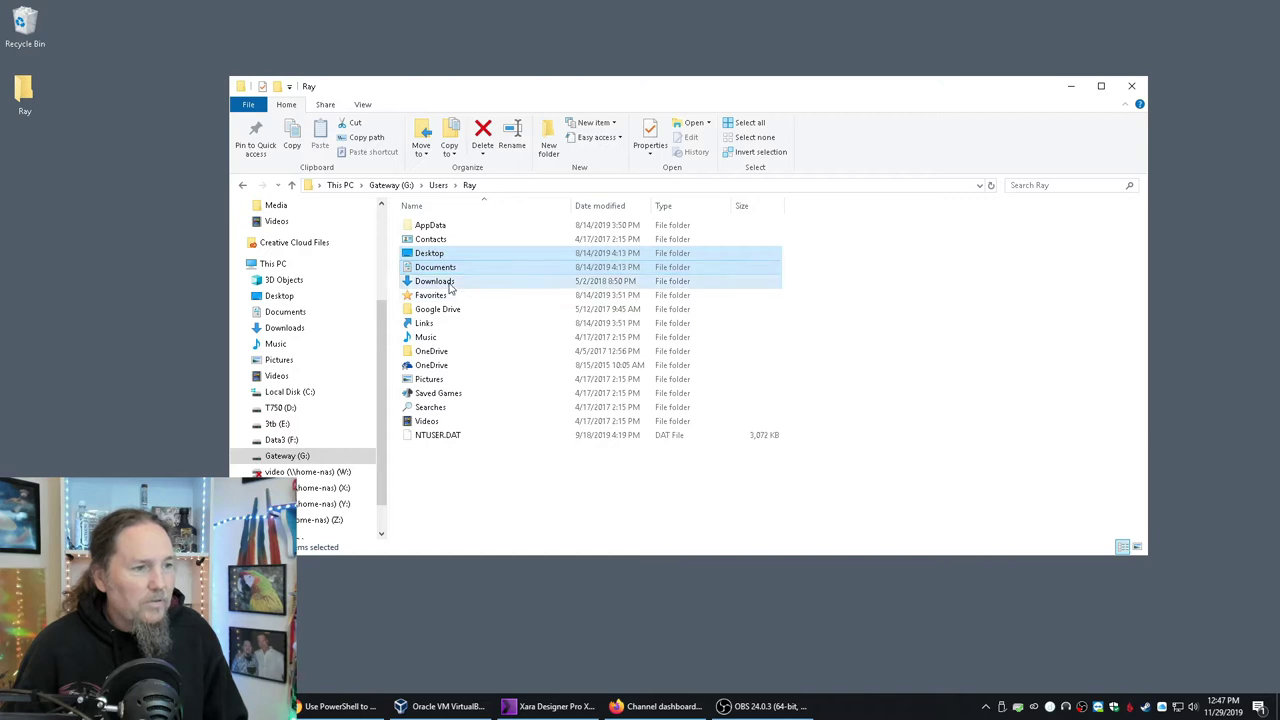
ctrl+click(447, 340)
ctrl+click(444, 381)
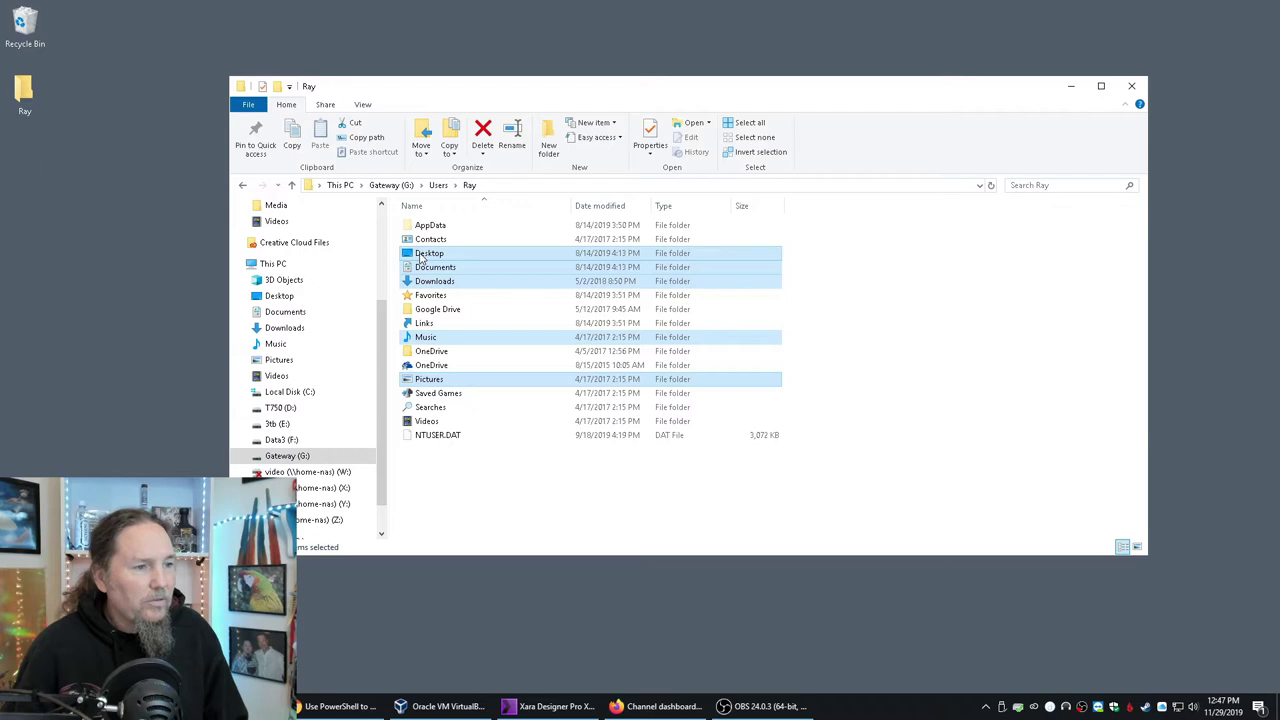
drag(422, 258, 28, 95)
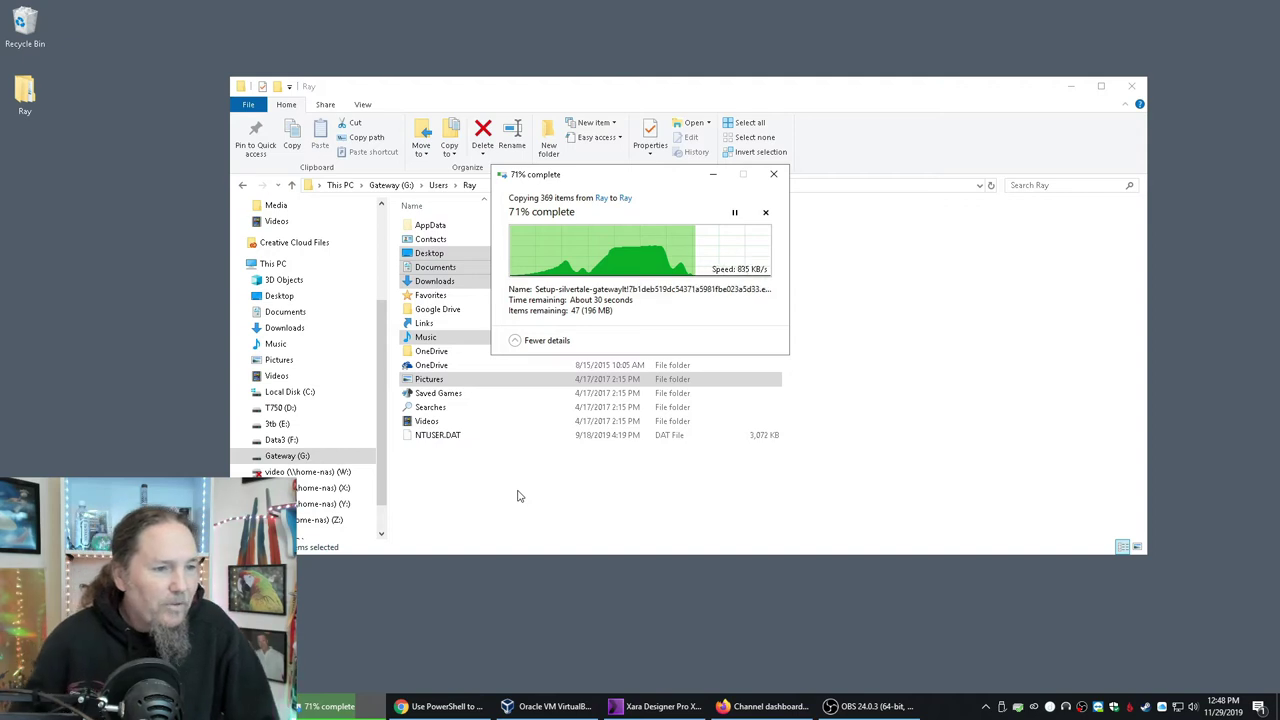
Copy both OneDrive folders from the profile into the new desktop folder
click(436, 355)
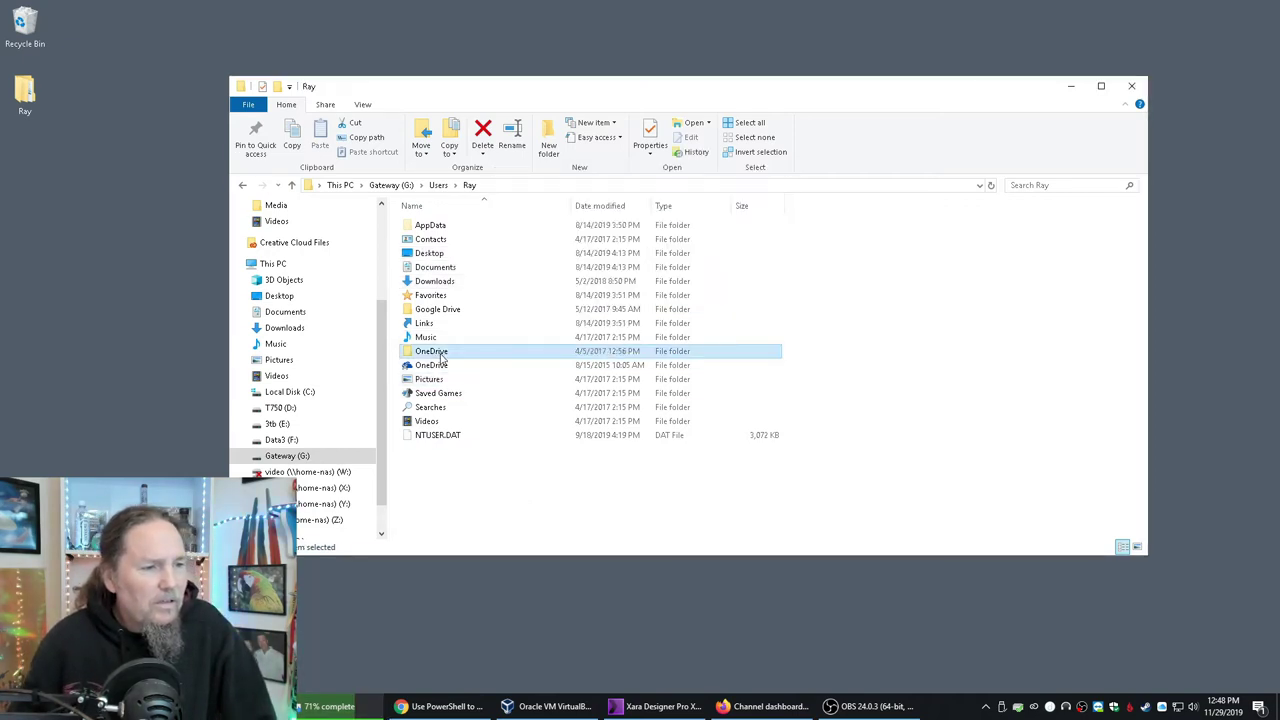
drag(437, 358, 40, 100)
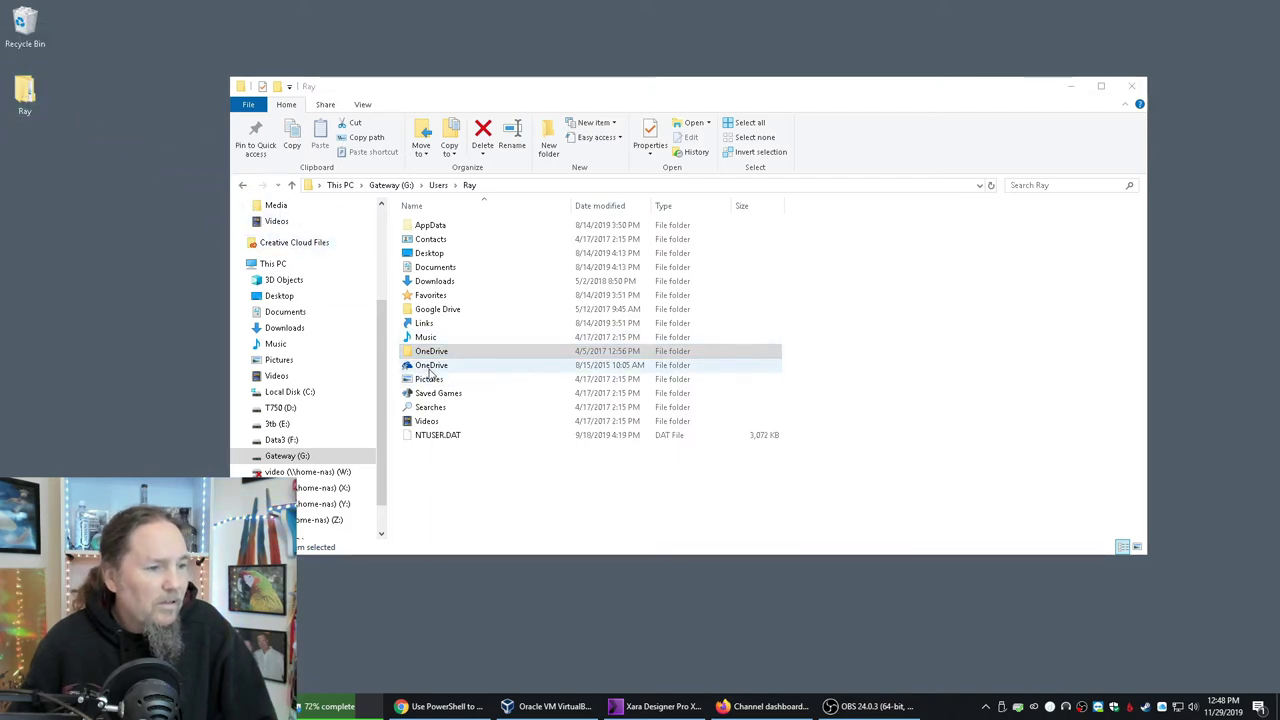
drag(438, 370, 36, 100)
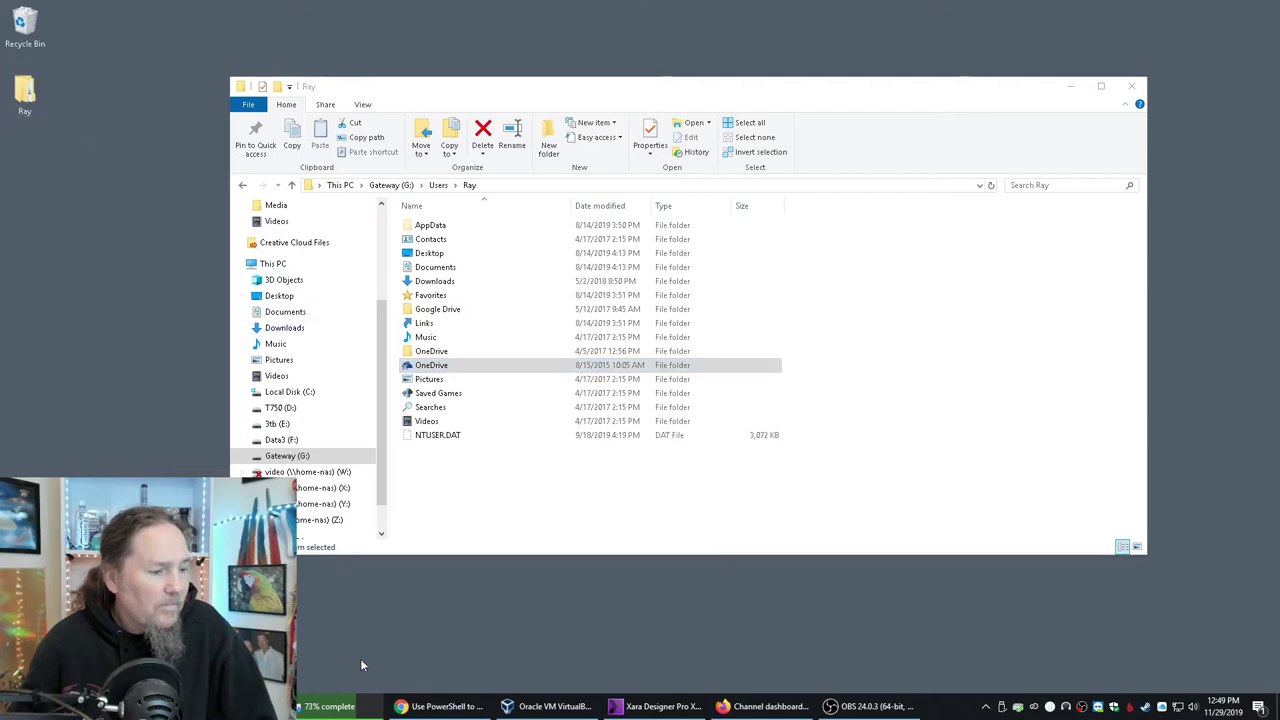
Copy the Google Drive folder into the desktop folder, trying administrator permission for desktop.ini, then skipping it and the Downloads shortcut
click(340, 706)
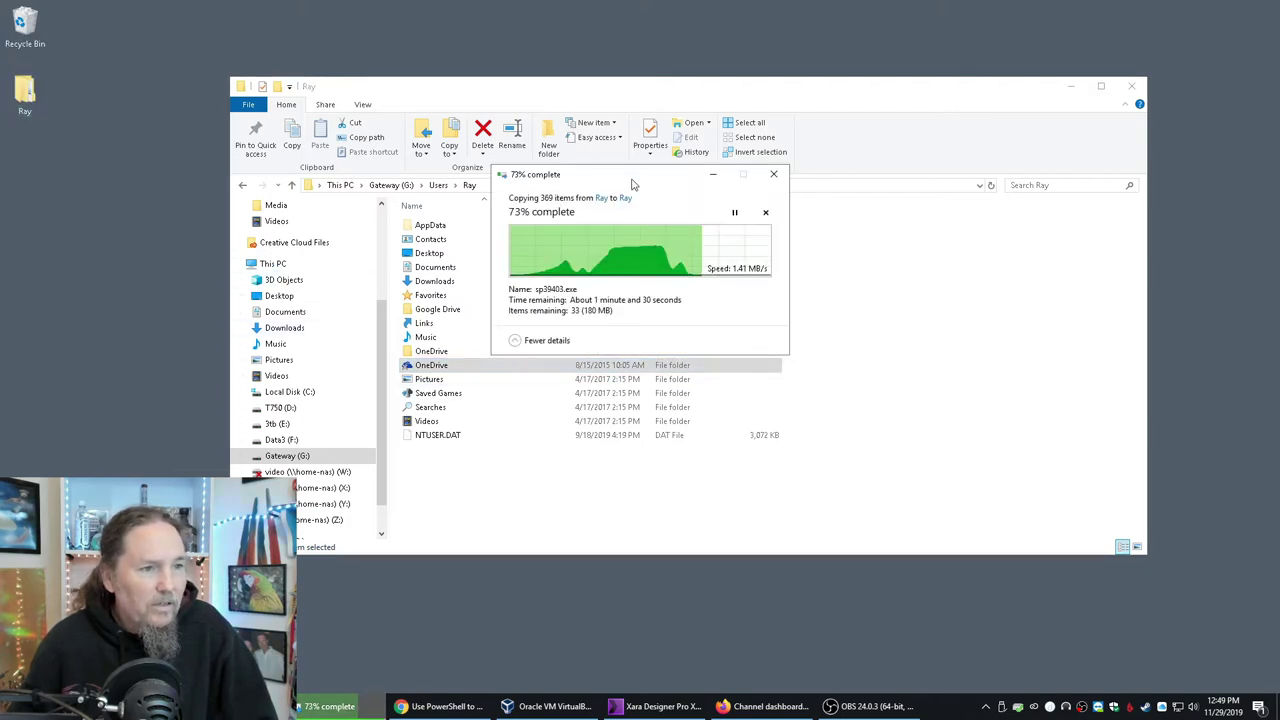
drag(632, 184, 924, 242)
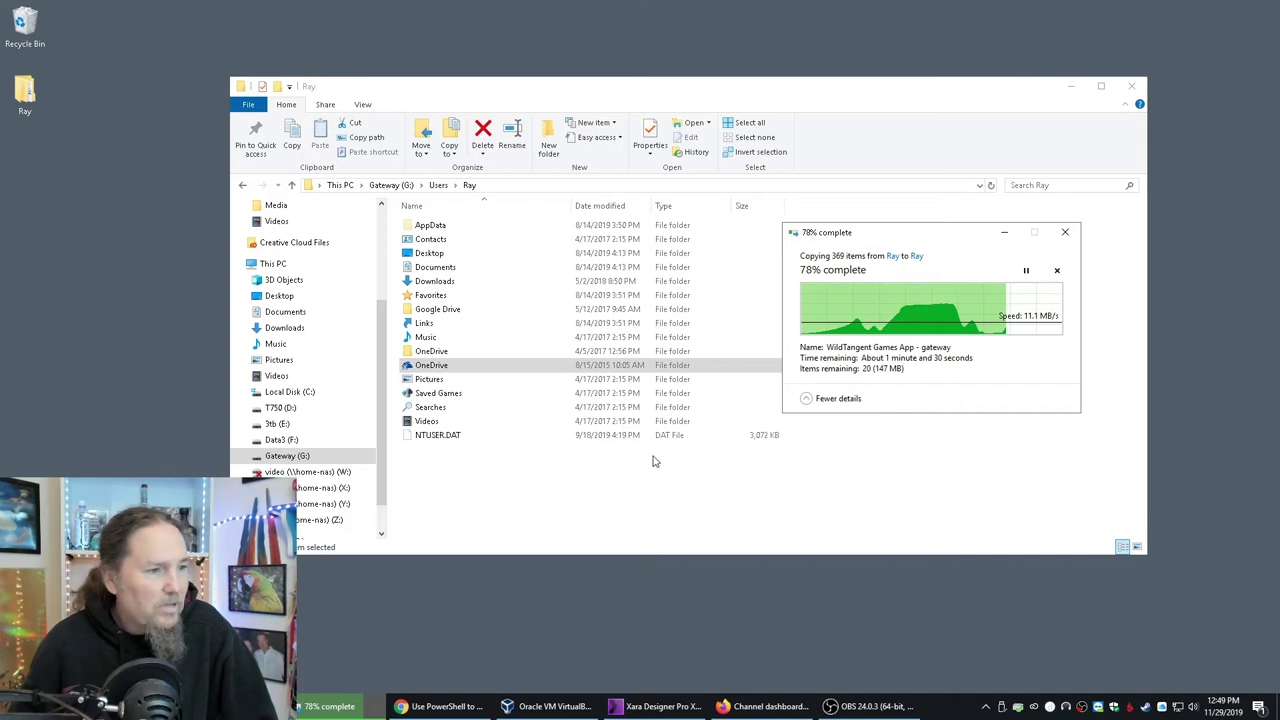
drag(437, 309, 27, 90)
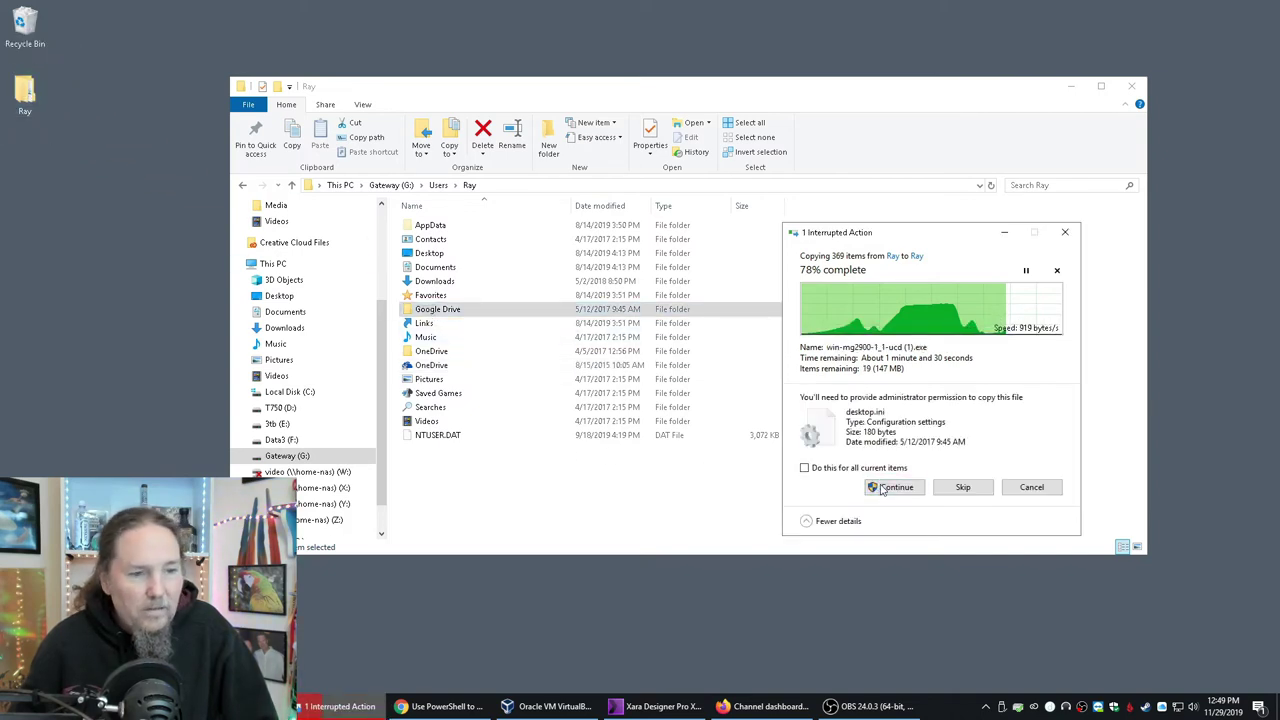
click(890, 490)
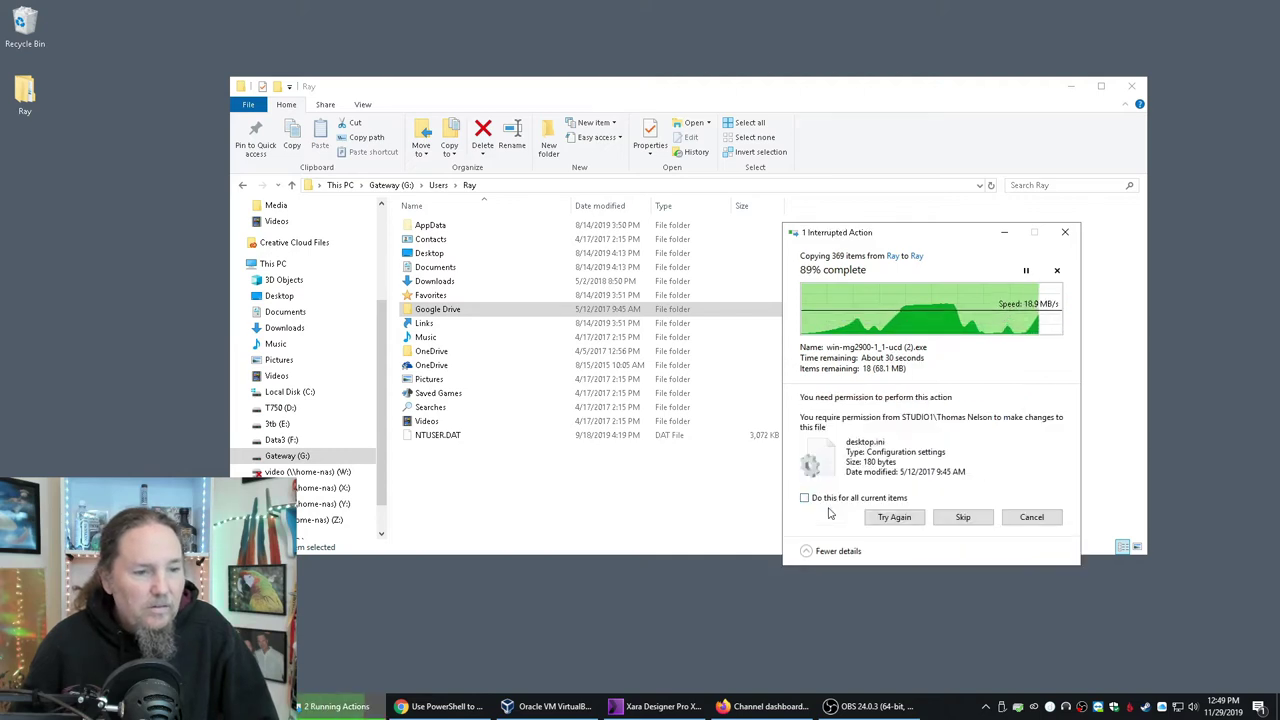
click(900, 518)
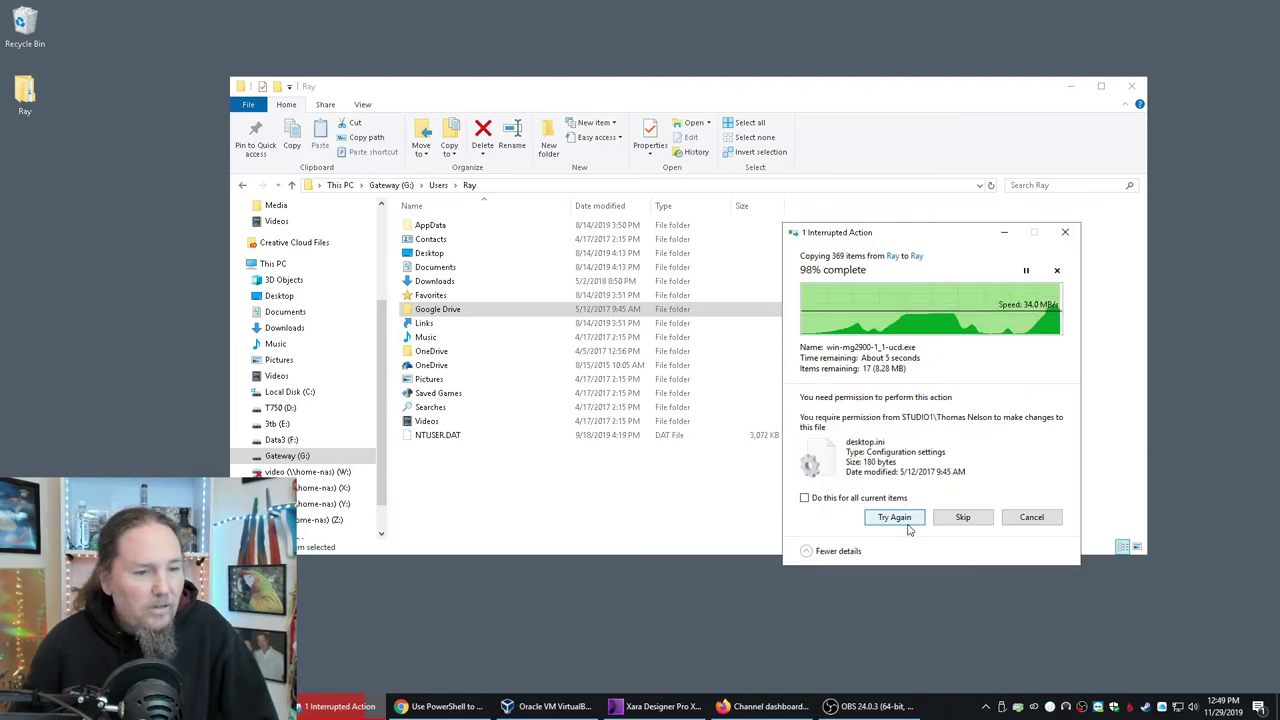
click(962, 517)
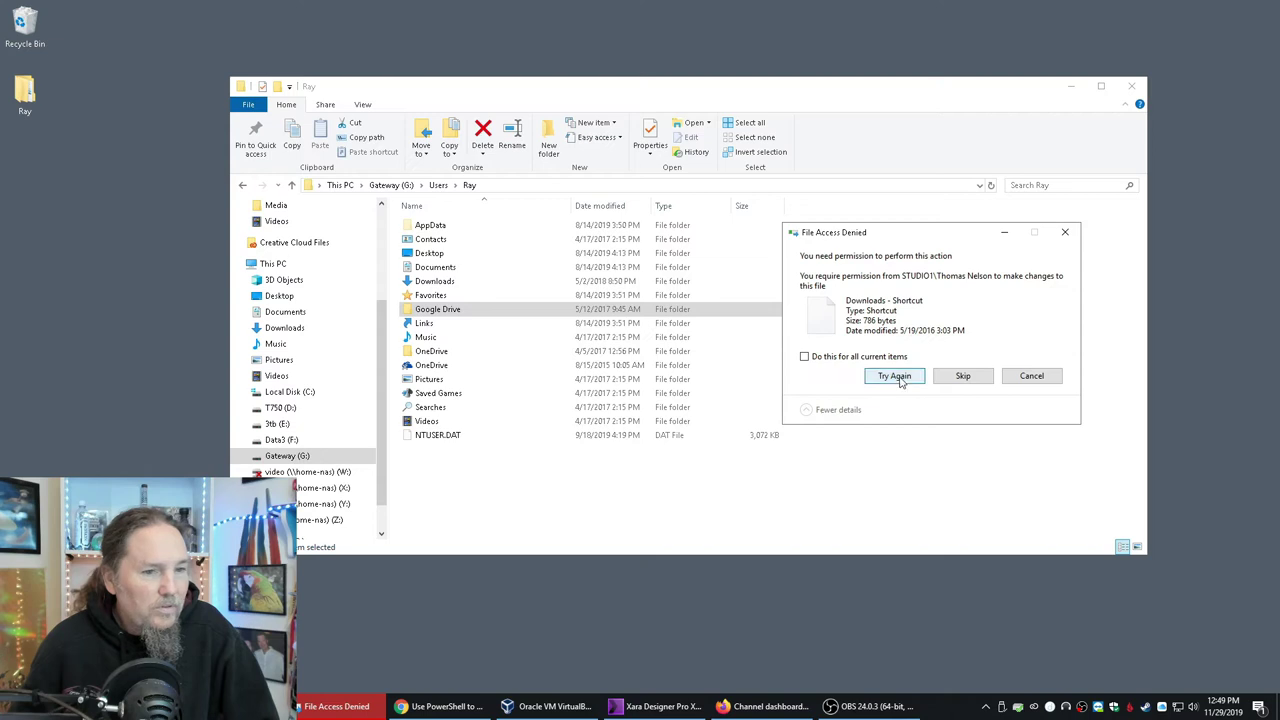
click(952, 377)
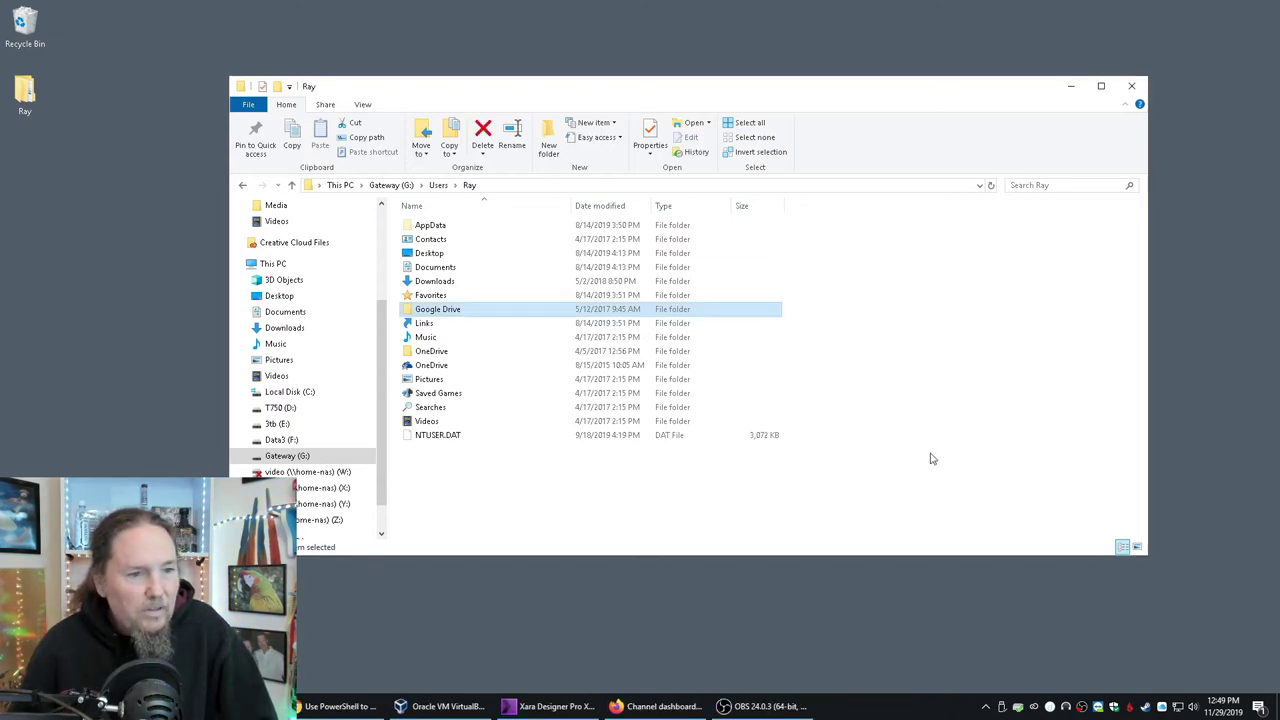
Close the source window and look through the copied Downloads folder in the desktop folder, with the Name column widened
click(511, 480)
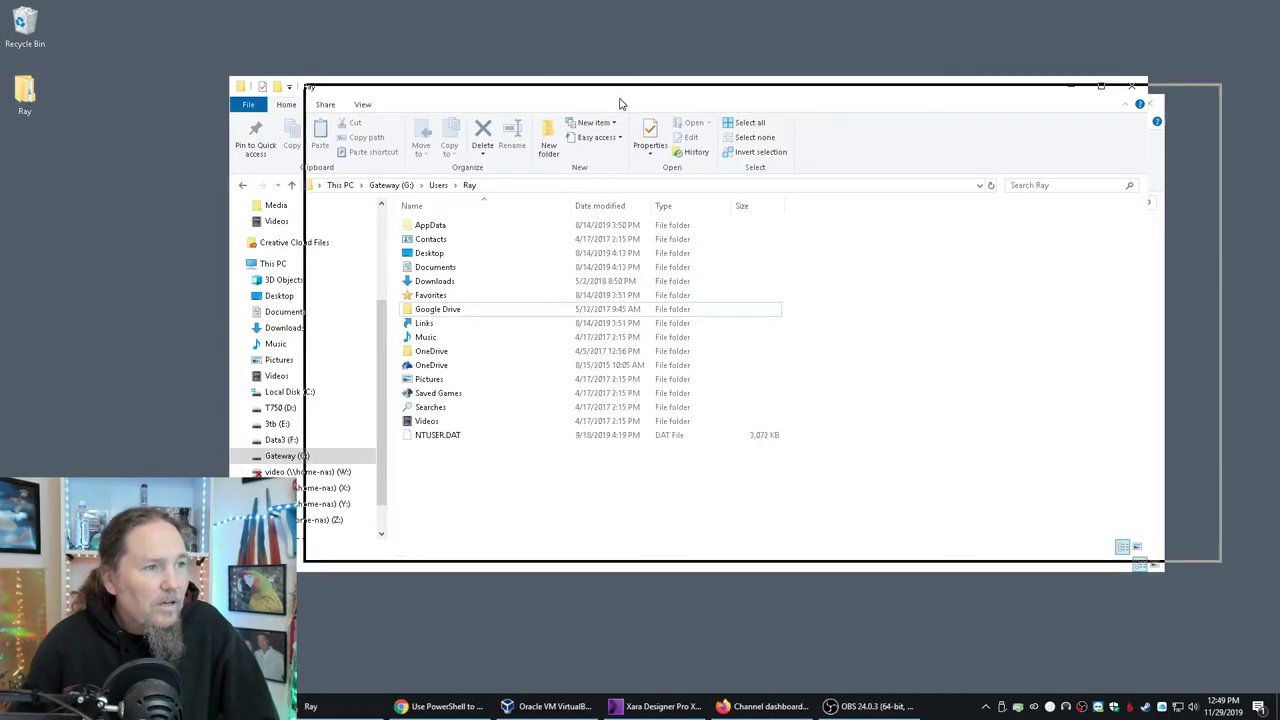
click(1145, 93)
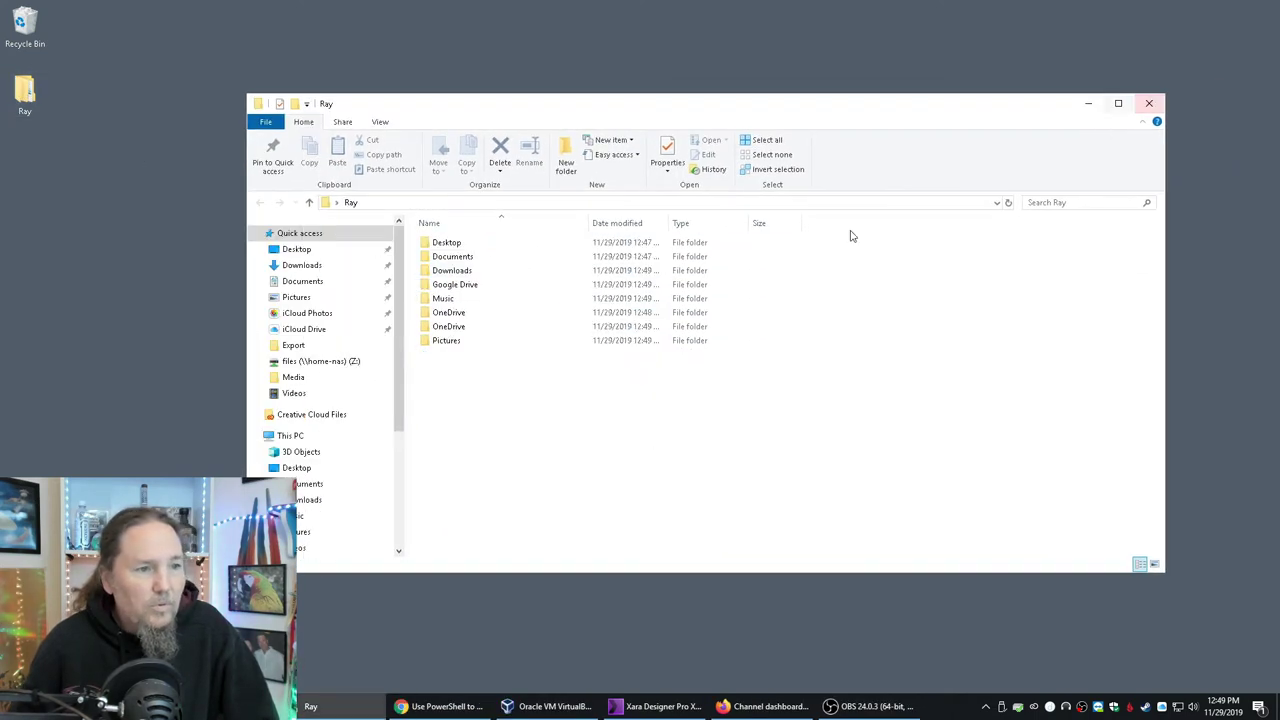
double_click(500, 272)
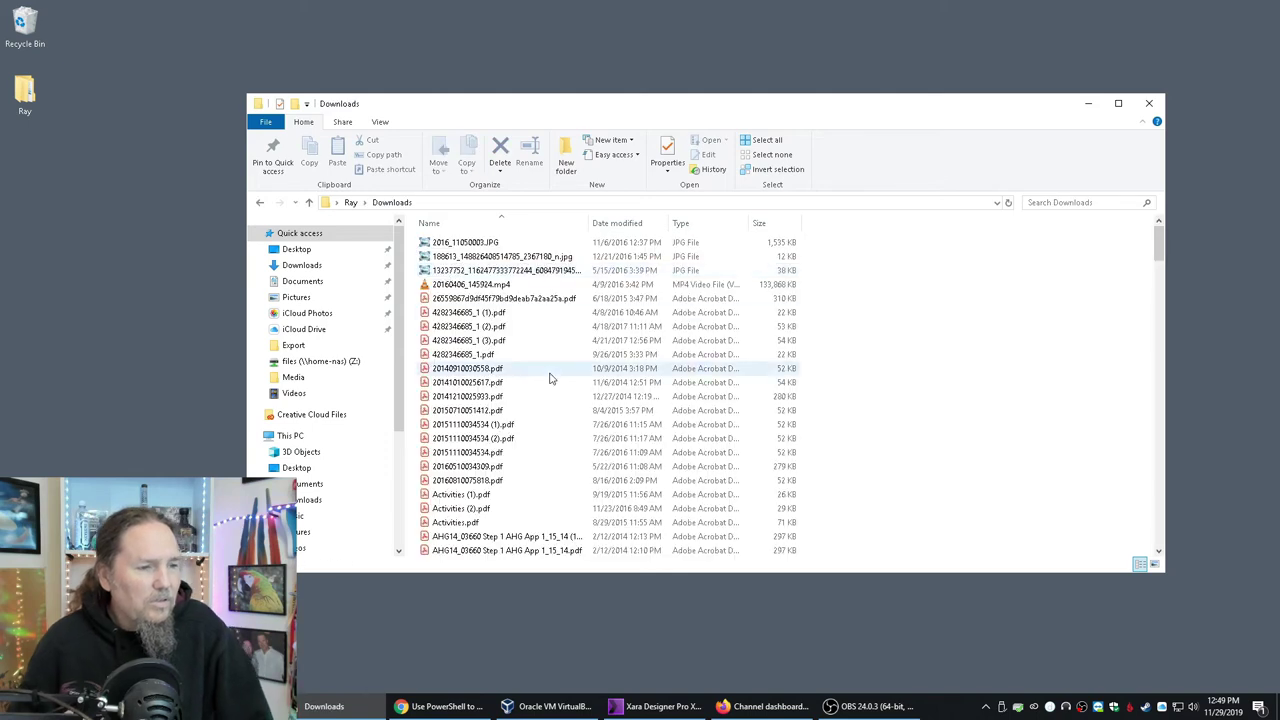
drag(589, 219, 645, 219)
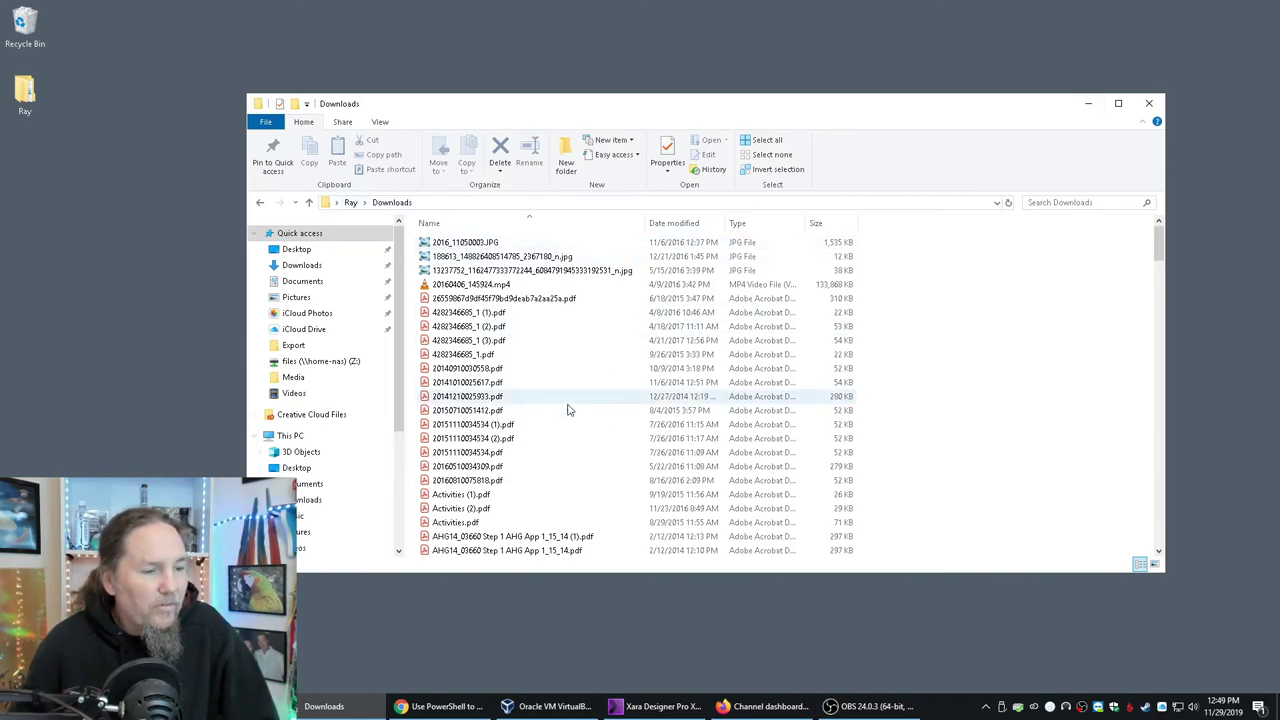
scroll(568, 412, down, 10)
scroll(568, 412, down, 3)
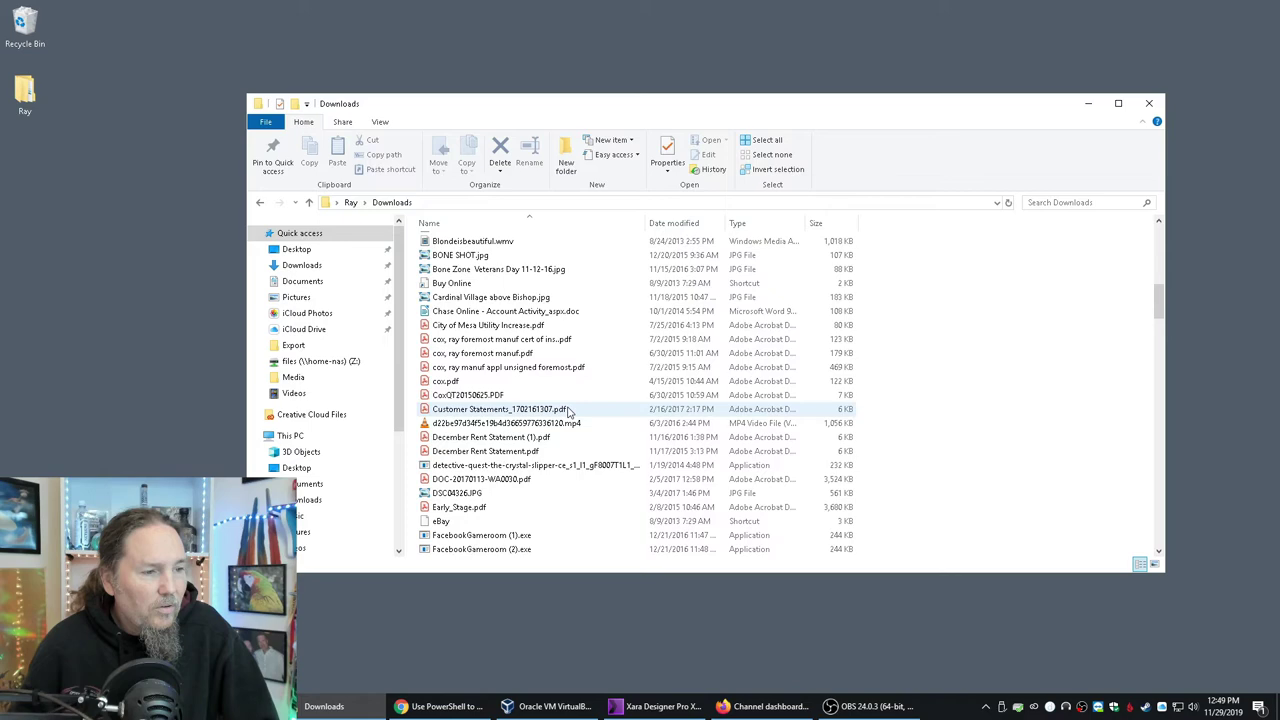
key(alt+Up)
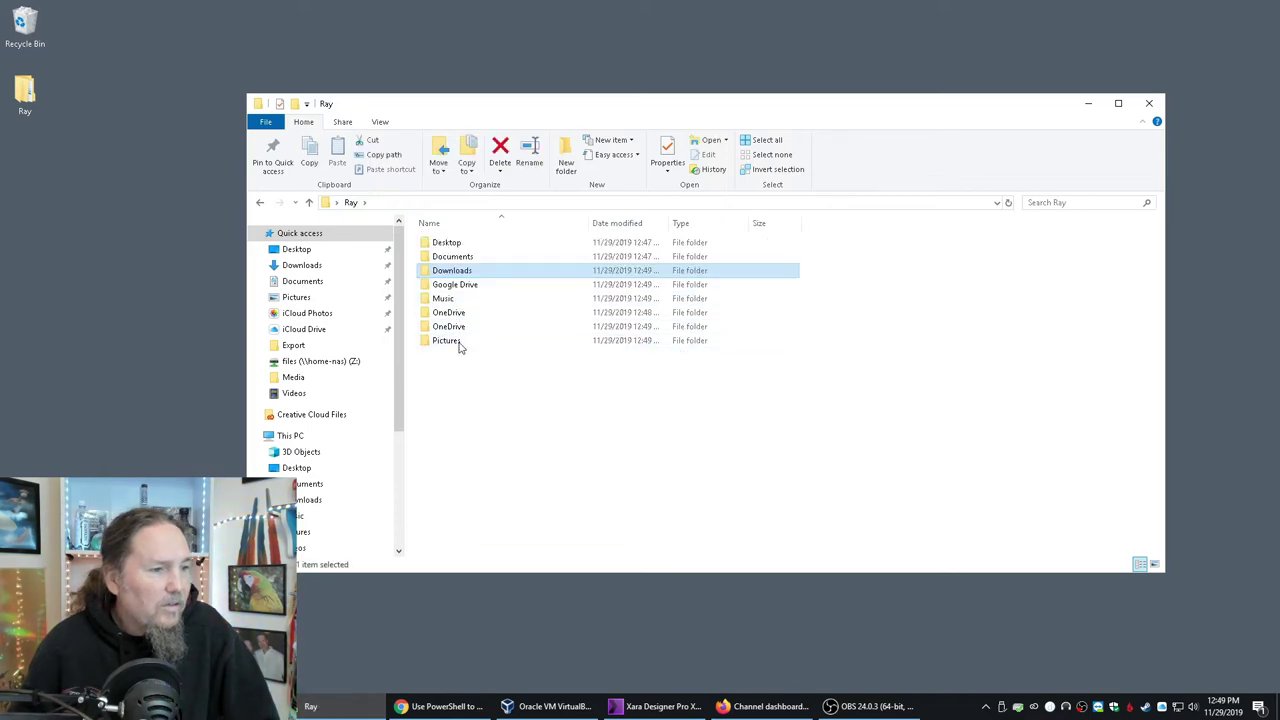
Look through the copied Documents folder and return to the main level of the desktop copy
double_click(452, 256)
scroll(863, 423, down, 10)
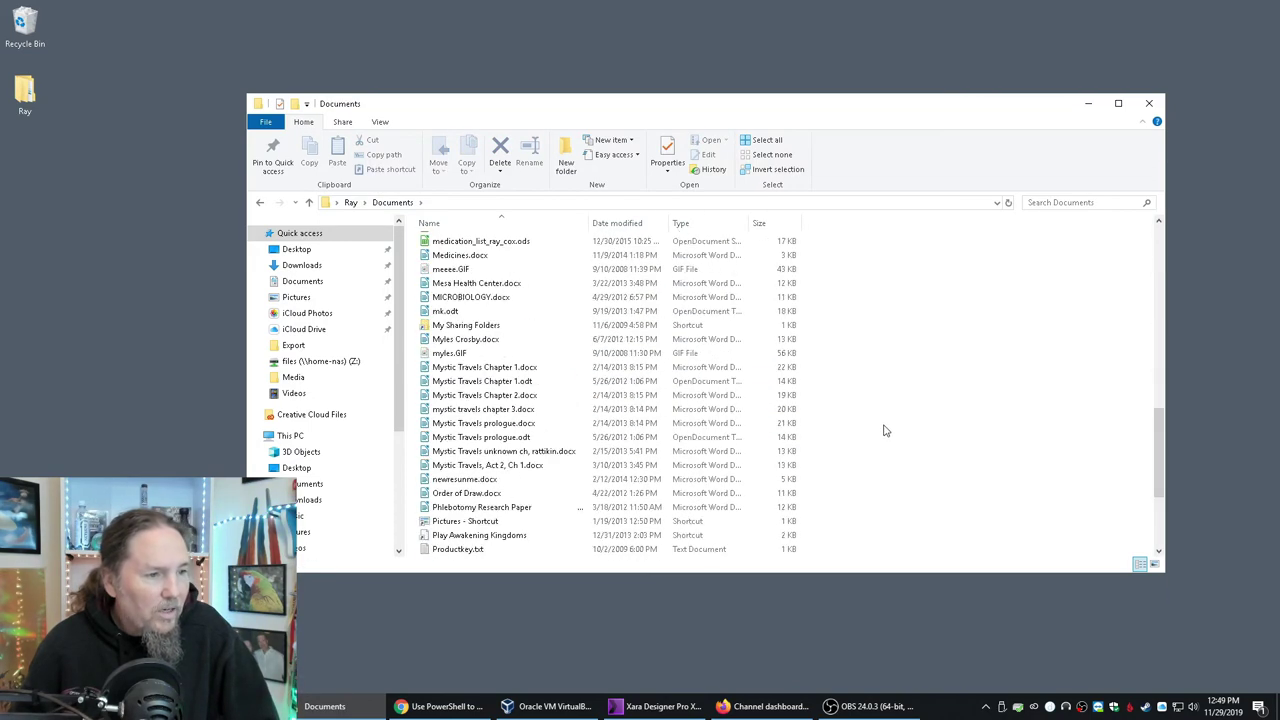
scroll(883, 430, up, 15)
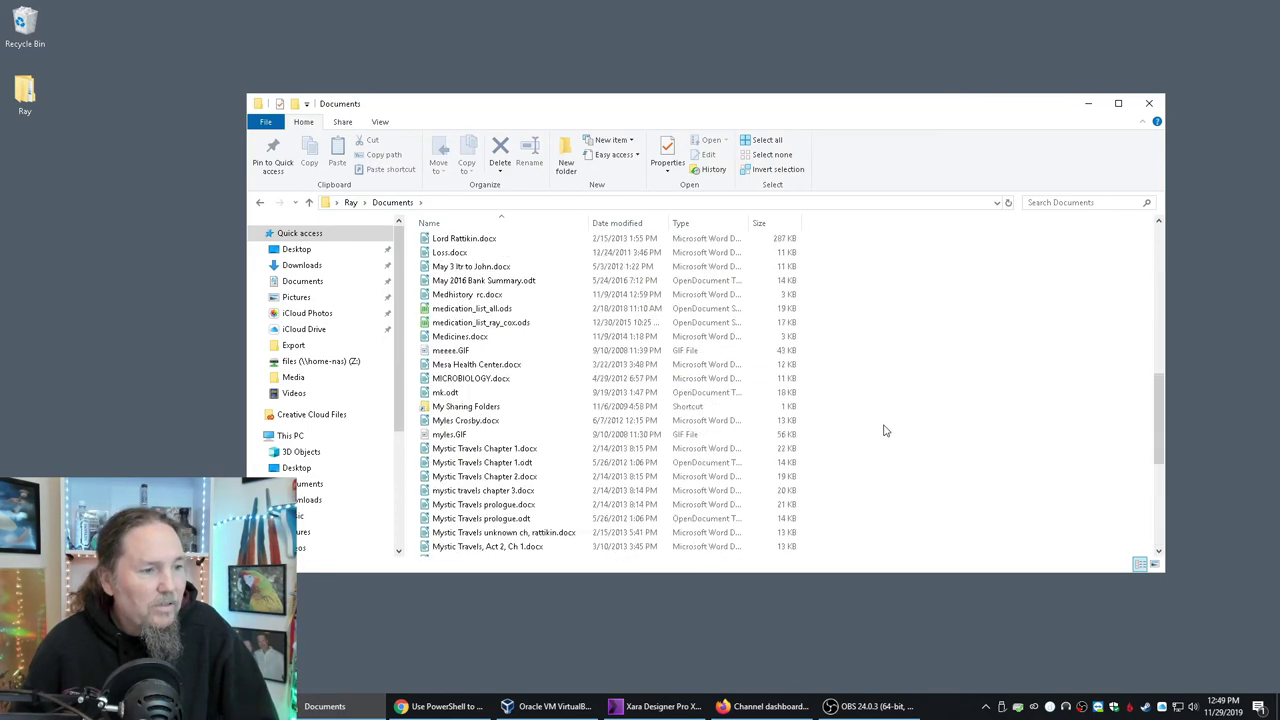
click(352, 202)
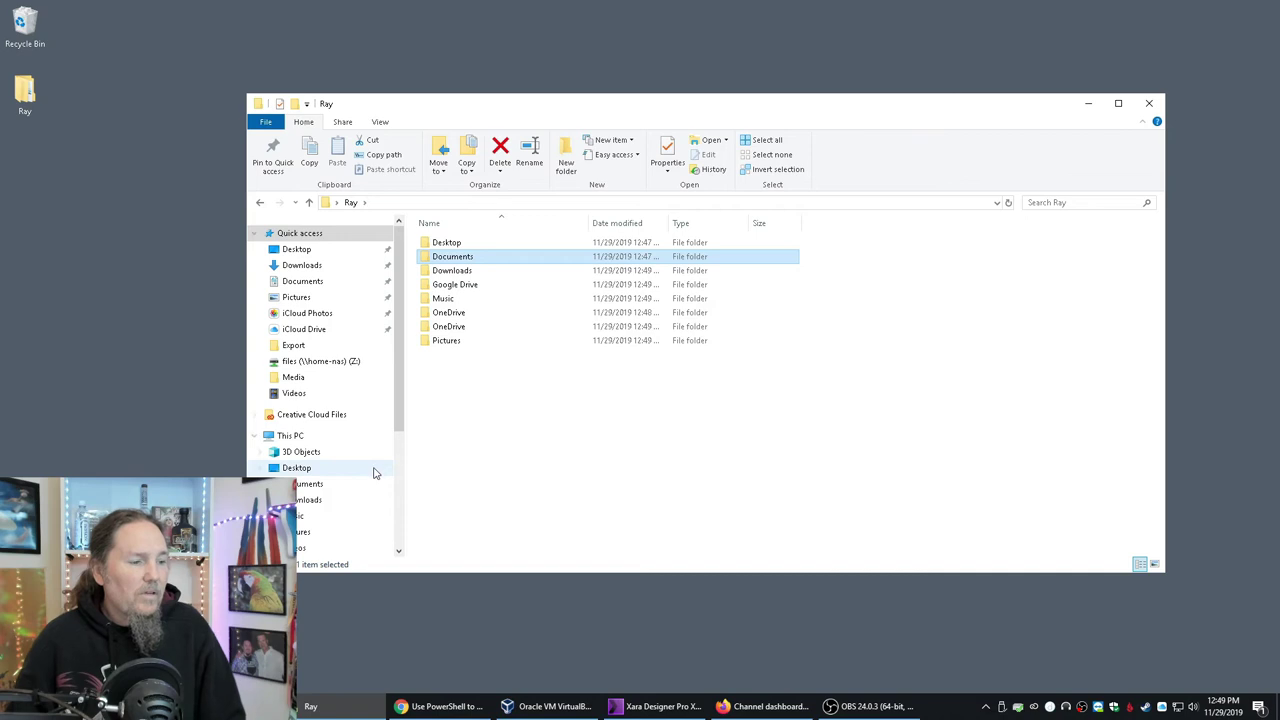
Go to the Users folder on the Gateway (G:) drive
scroll(370, 470, down, 4)
scroll(334, 454, up, 1)
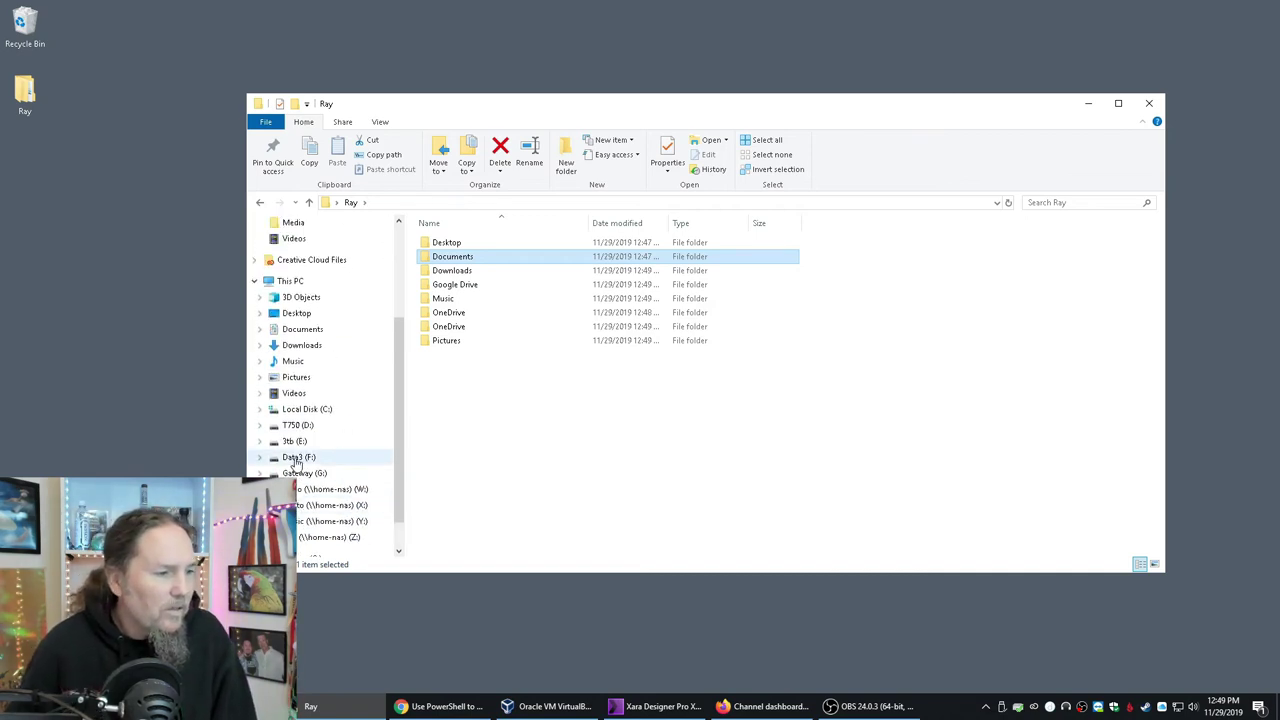
click(305, 474)
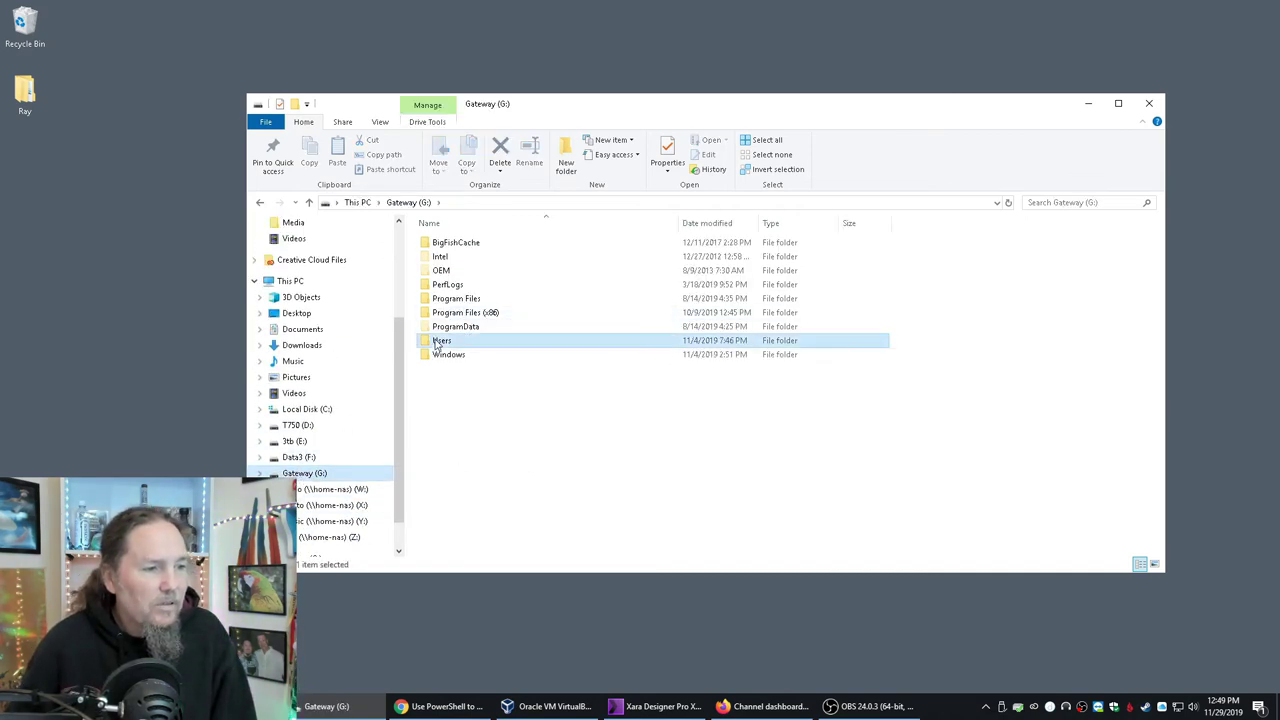
double_click(443, 337)
View the security properties of the localadmin folder, close them, and minimize the window
click(447, 288)
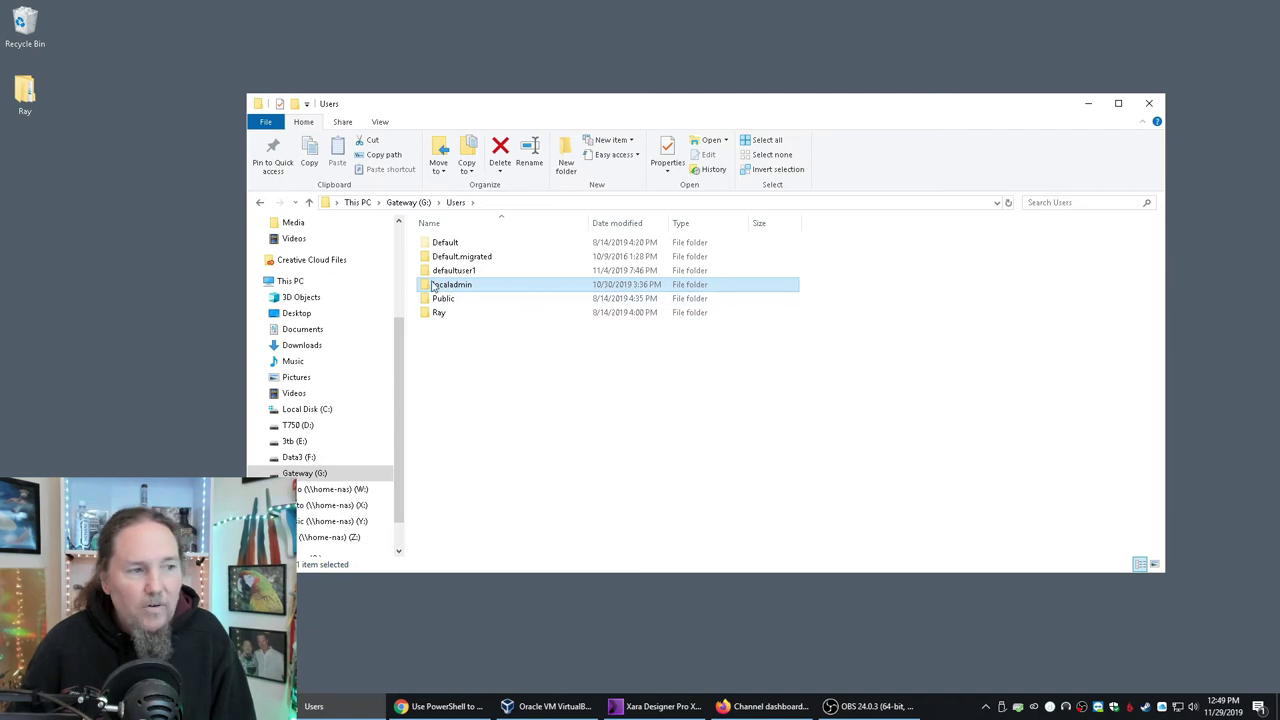
right_click(447, 290)
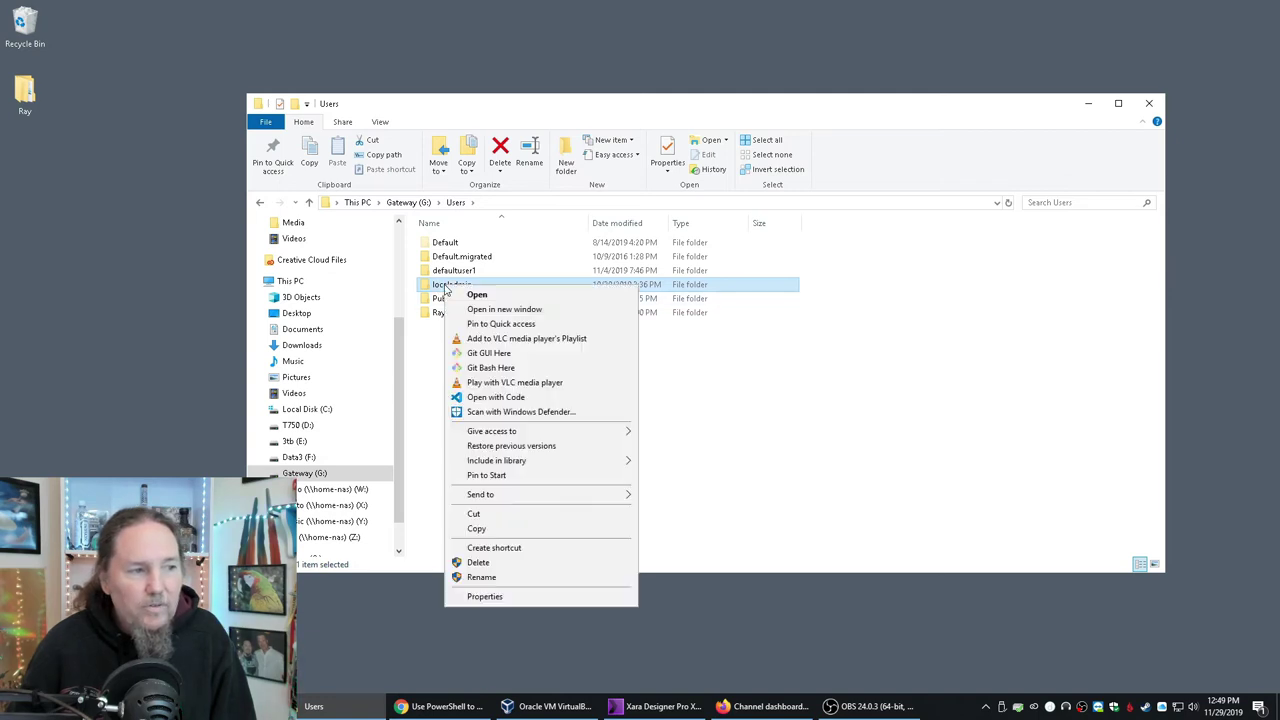
click(486, 597)
click(537, 318)
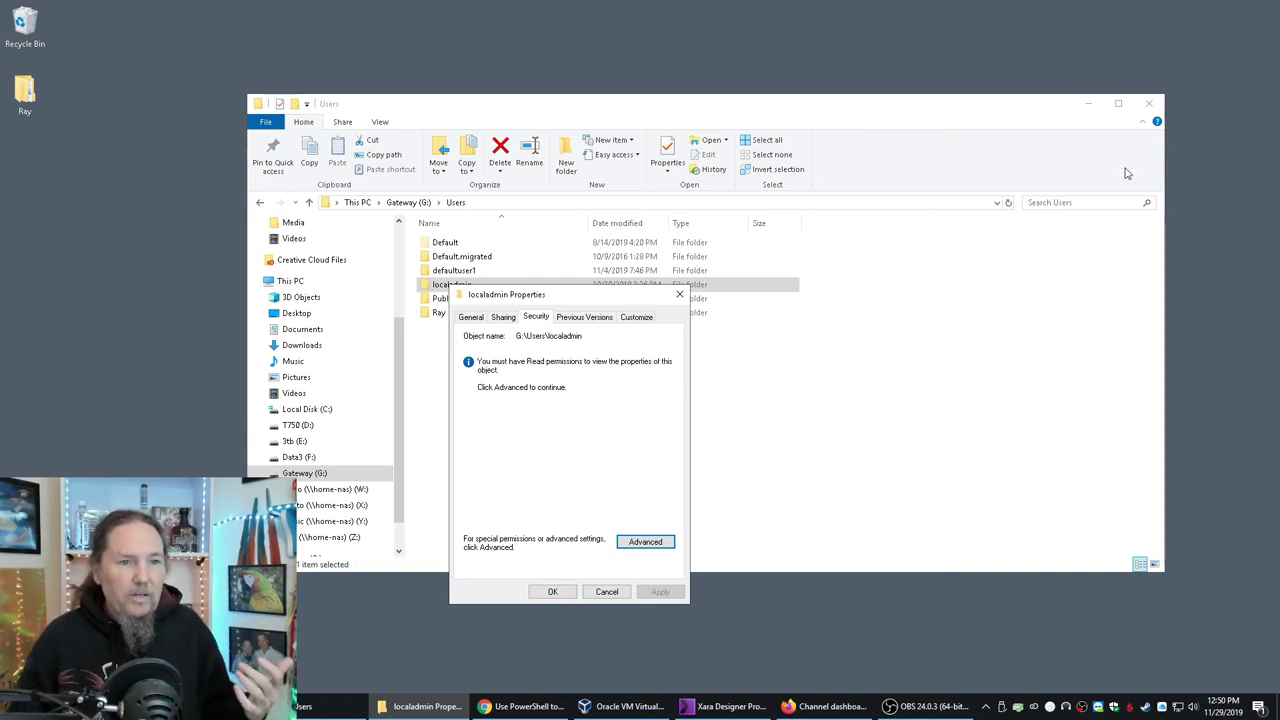
click(562, 591)
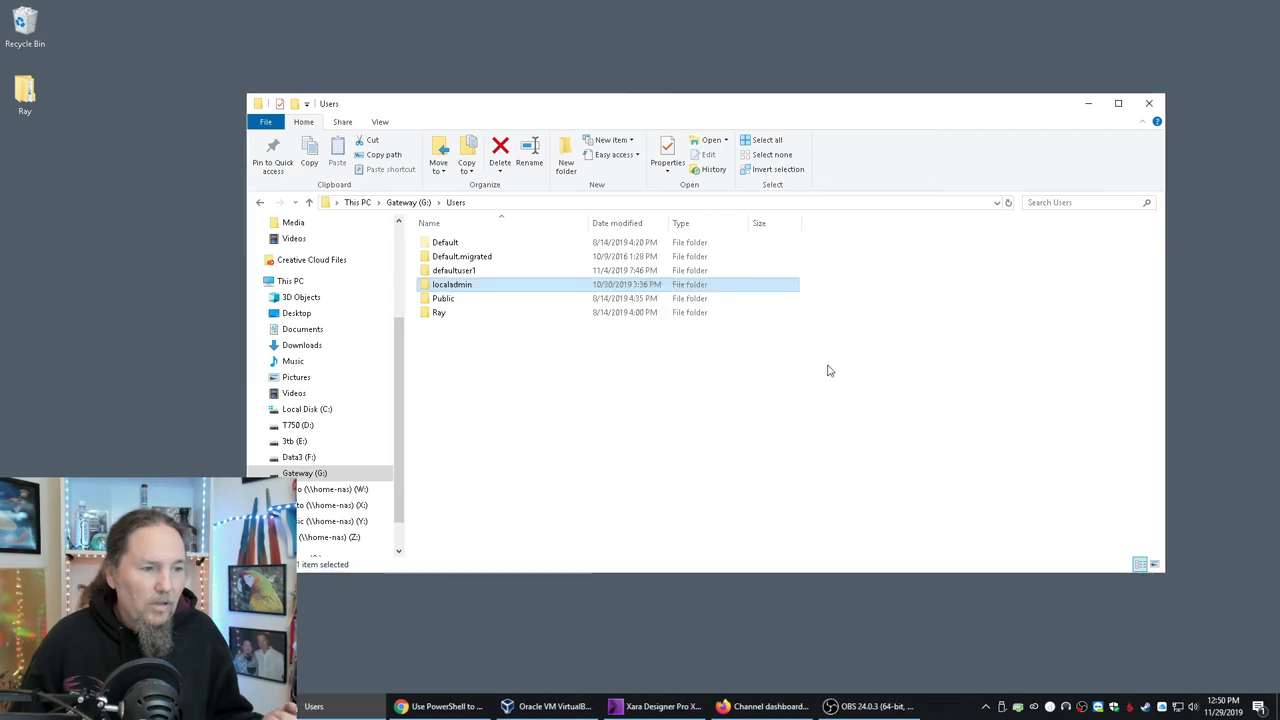
click(1085, 103)
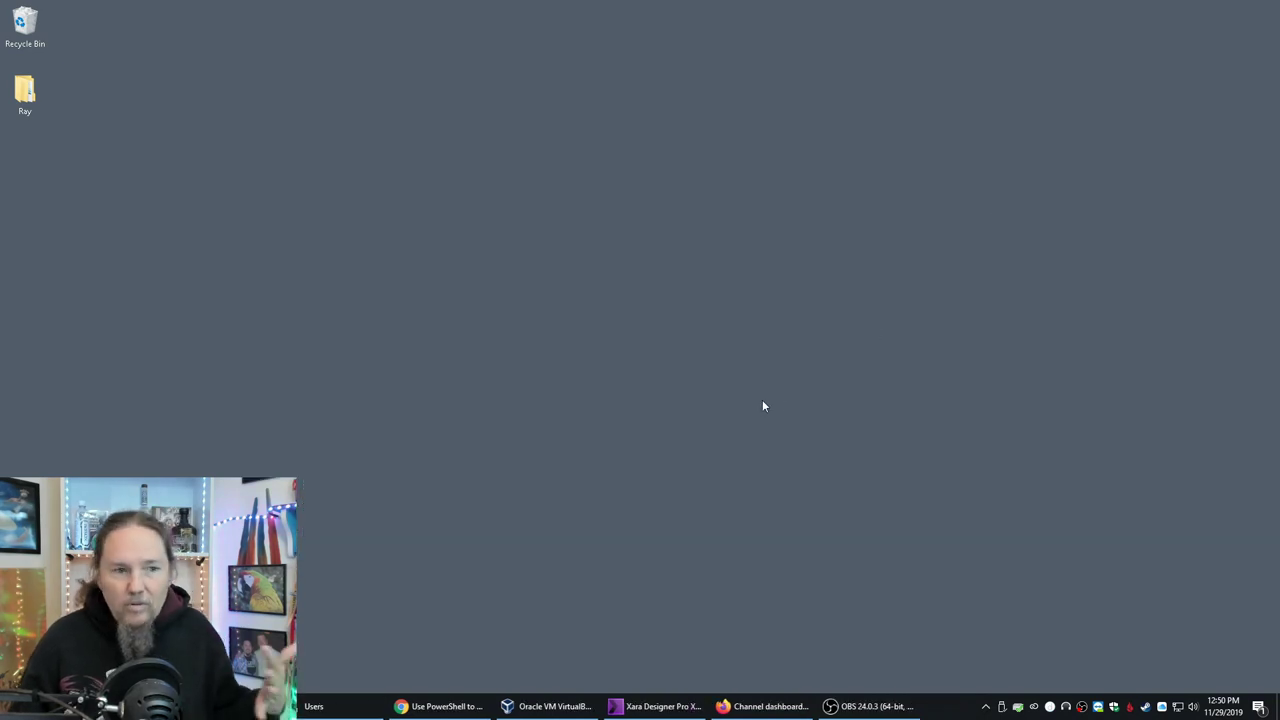